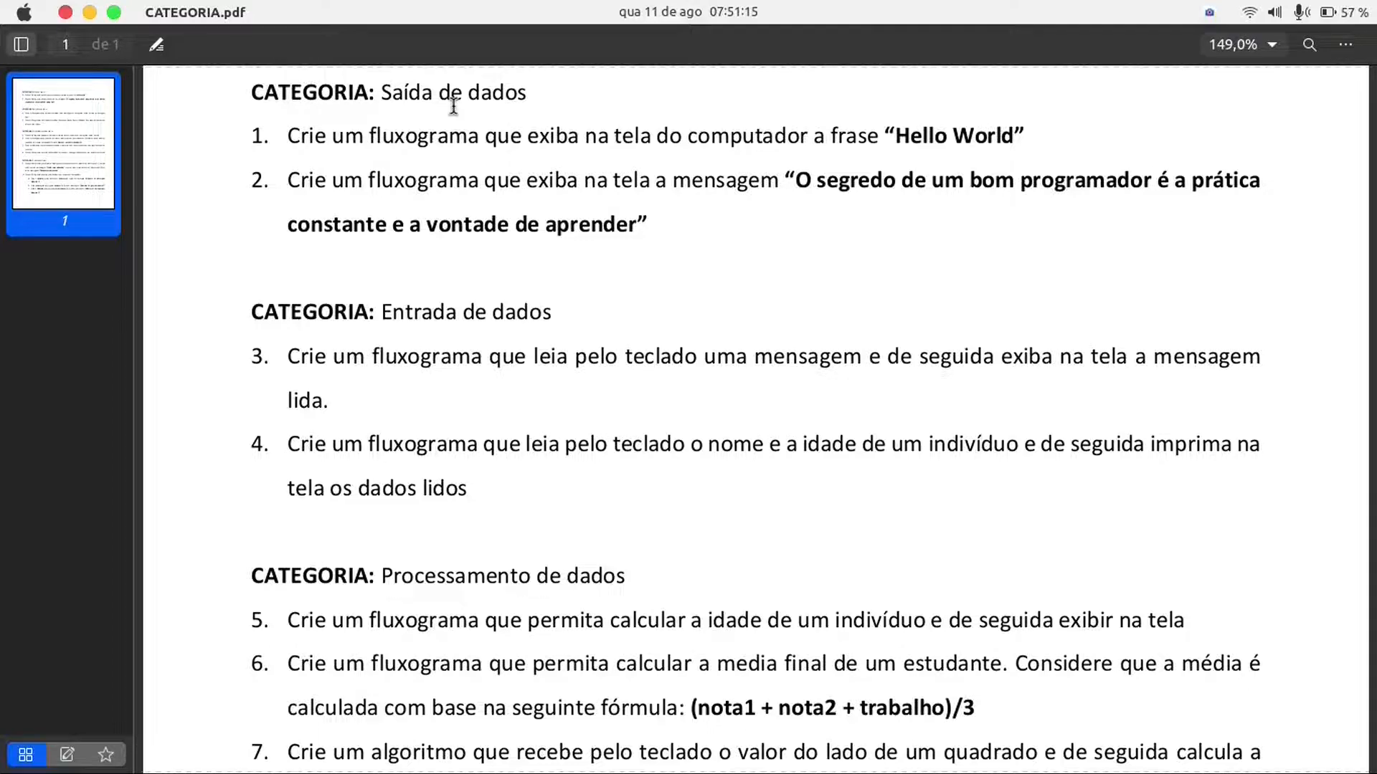
Switch to diagrams.net and place a flowchart ellipse labelled "Inicio" near the top of the page
key(super+Tab)
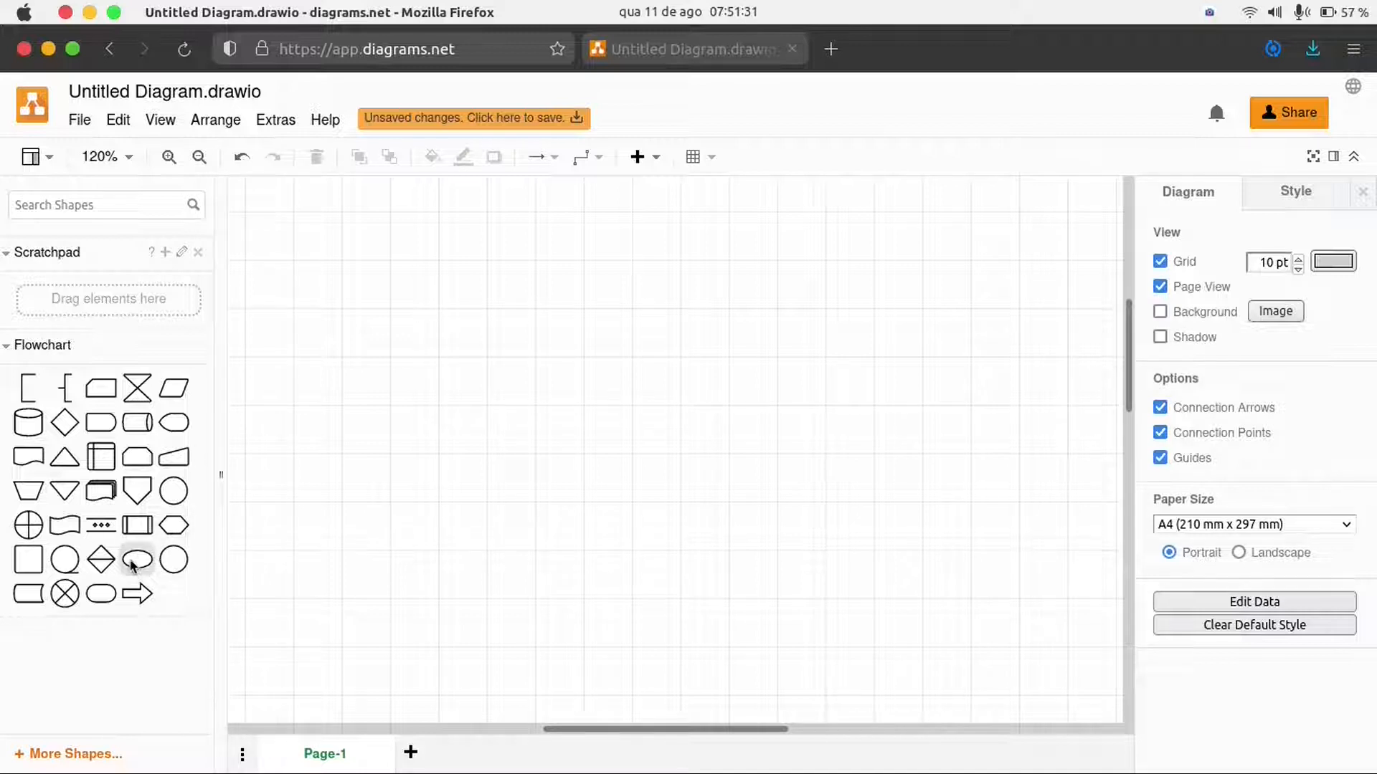
drag(134, 561, 568, 234)
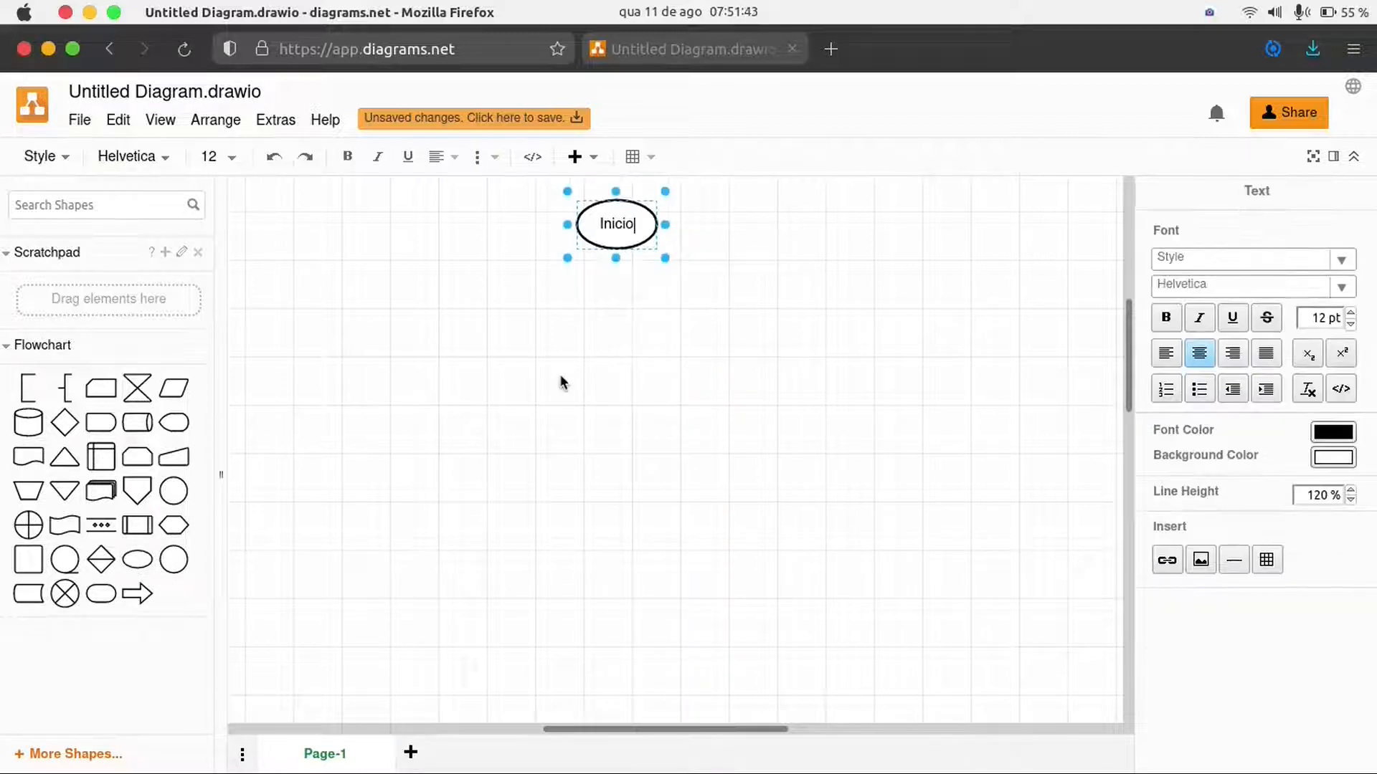
click(727, 399)
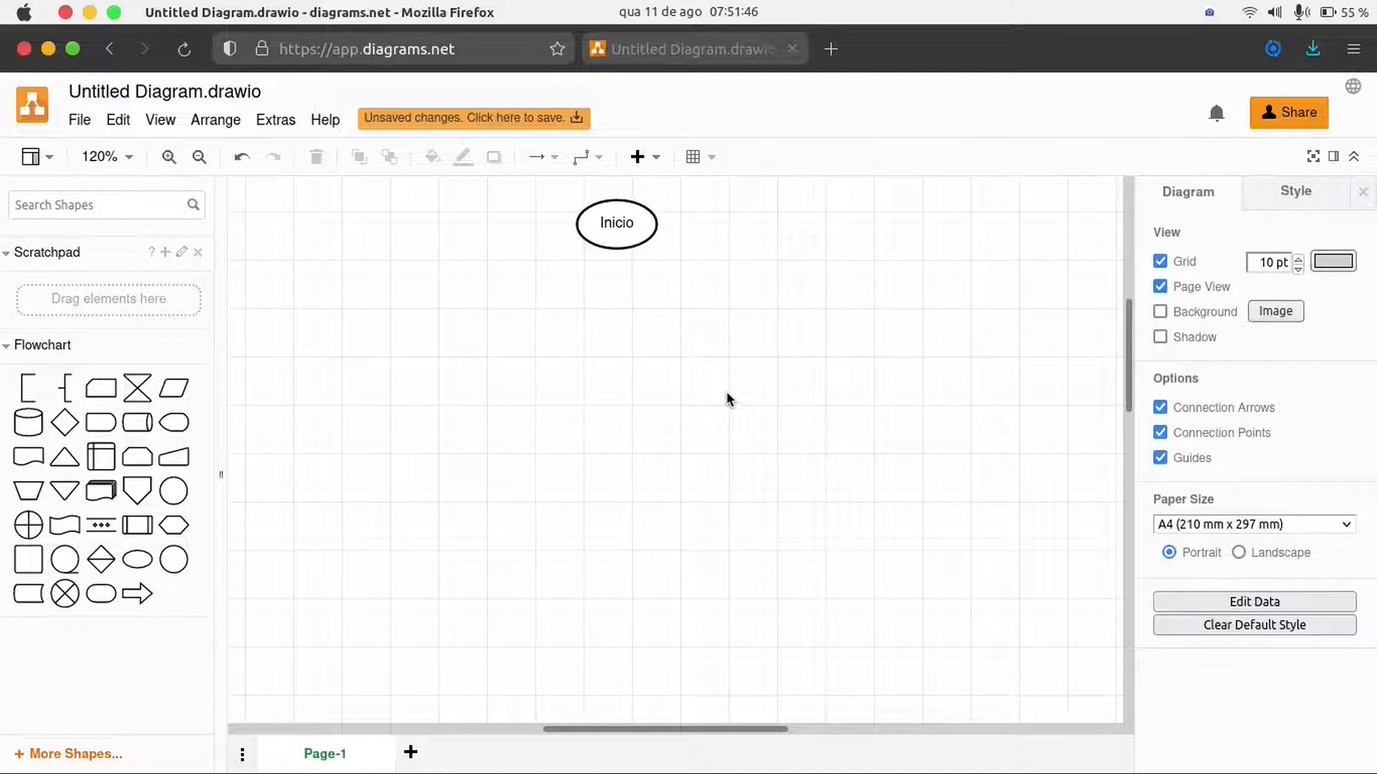
Check exercise 3 in CATEGORIA.pdf, then add a wide, flat parallelogram centred under the Inicio ellipse in diagrams.net
key(alt+Tab)
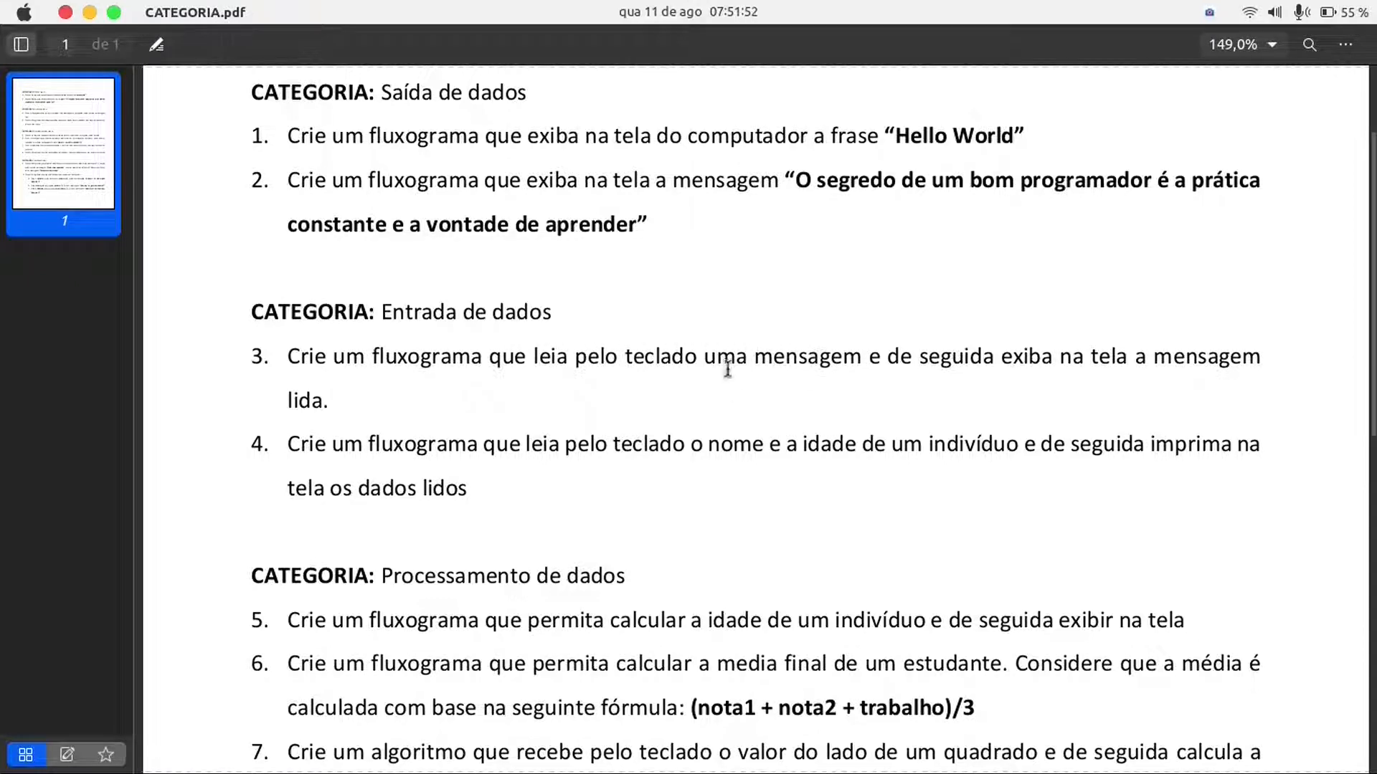
key(super+Tab)
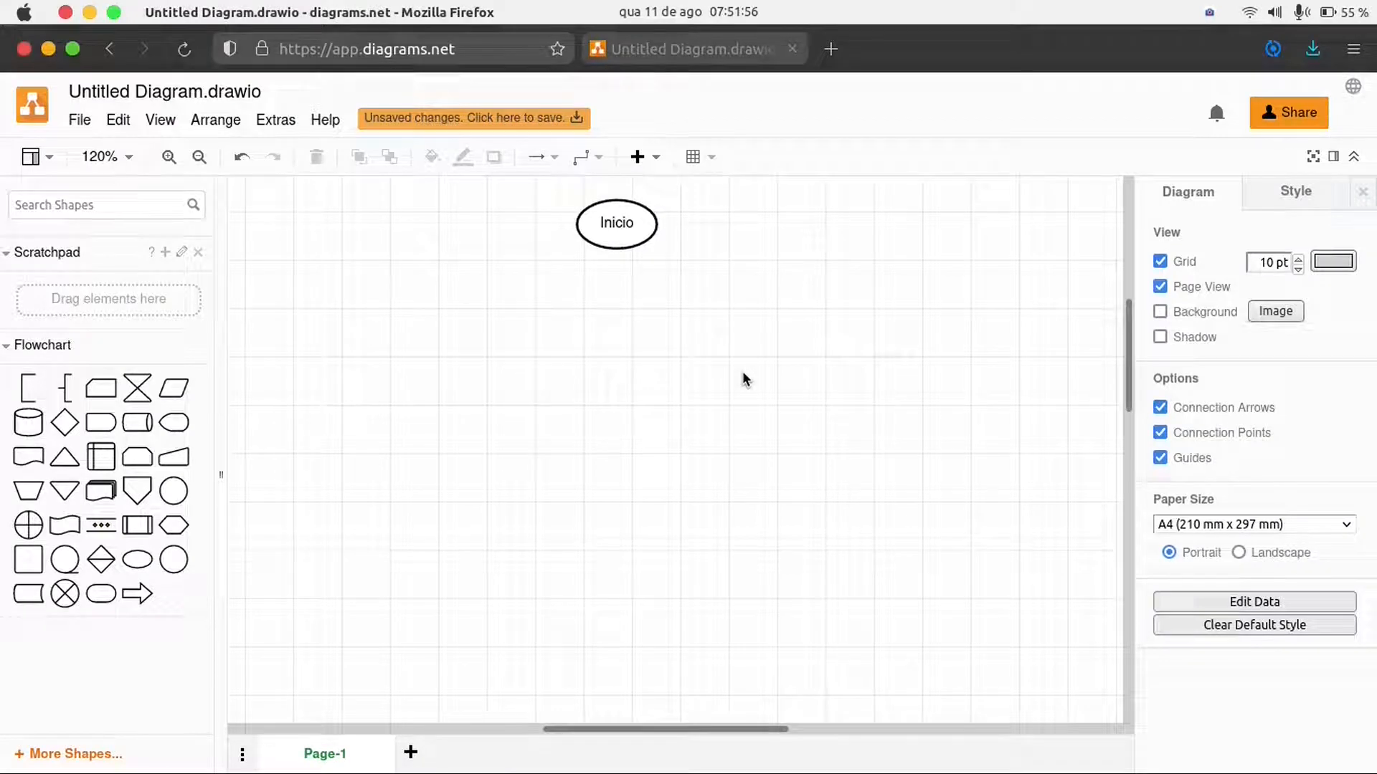
mouse_move(170, 391)
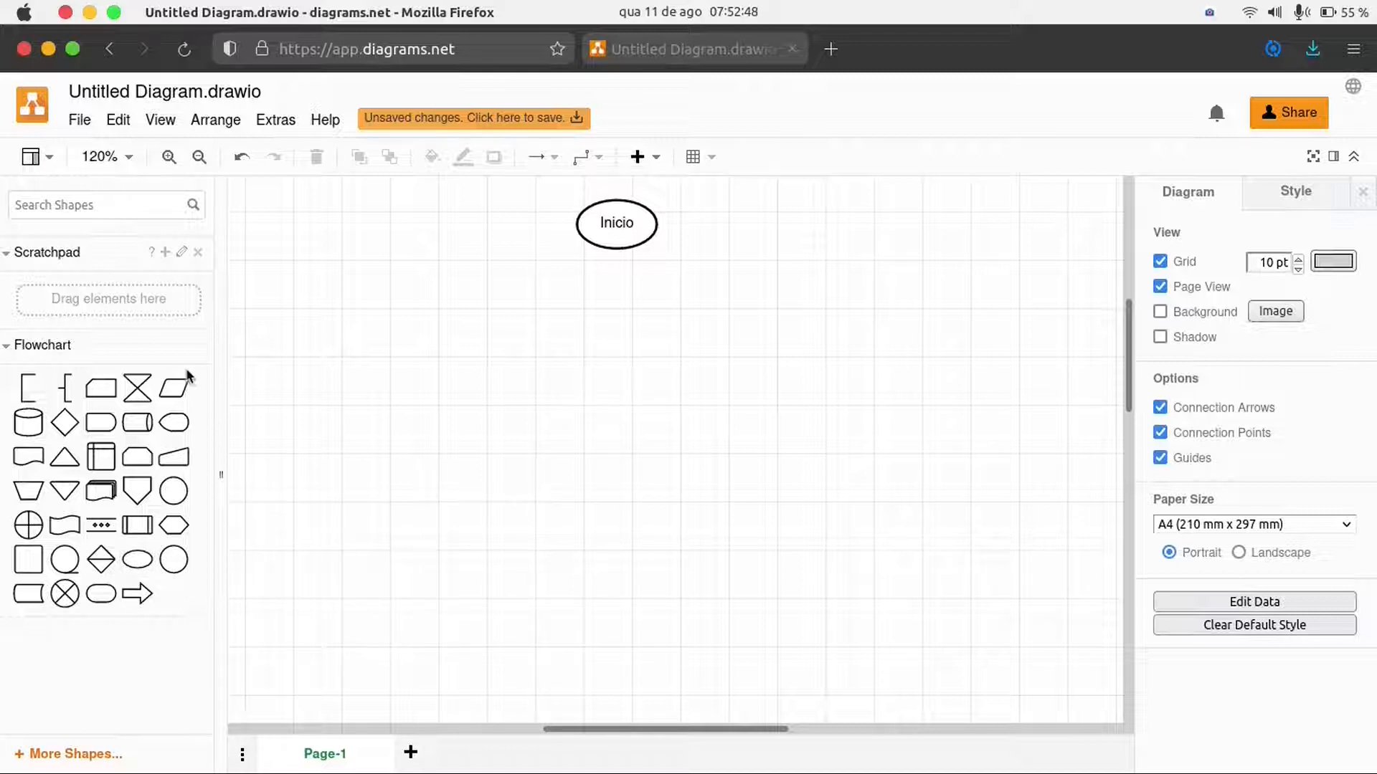
drag(176, 388, 451, 346)
drag(676, 345, 715, 345)
drag(584, 381, 621, 338)
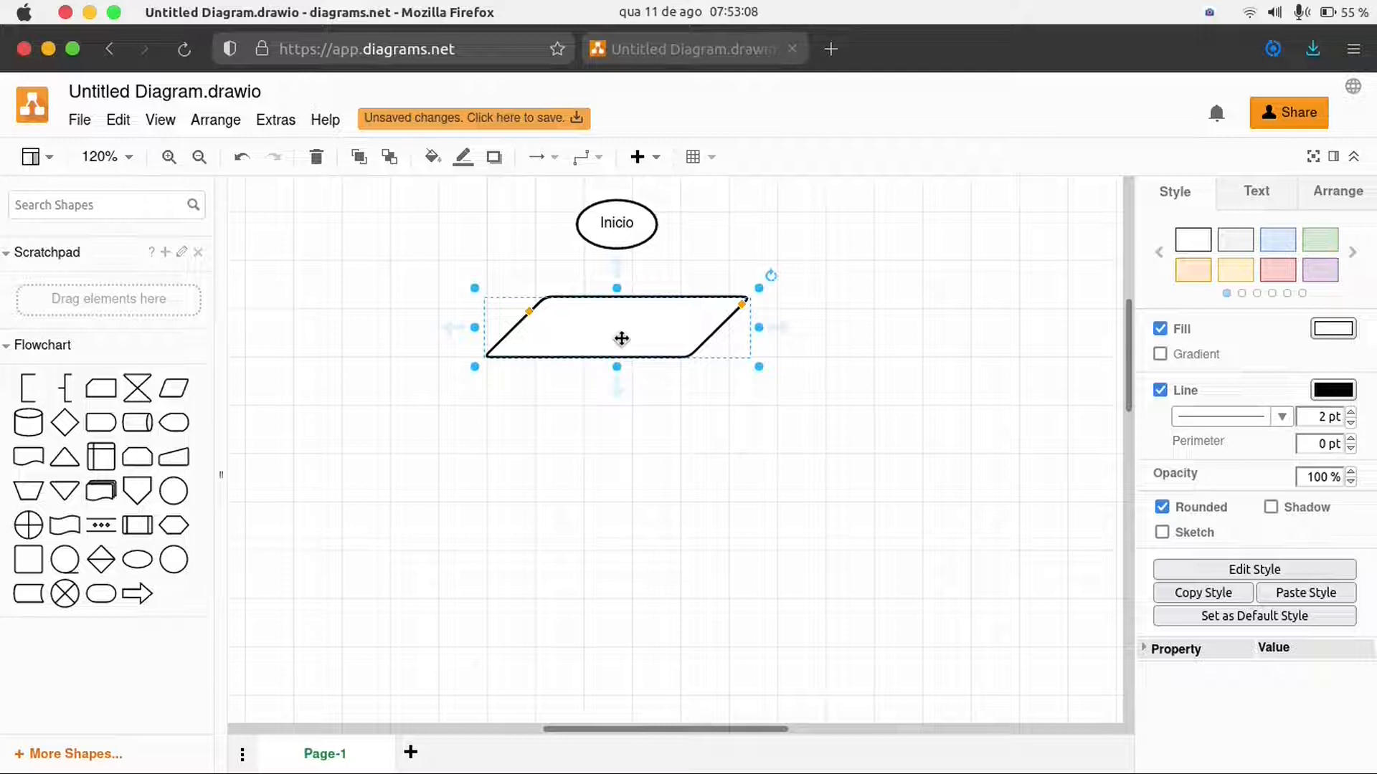
Label the parallelogram "Leia(mensagem)"
double_click(621, 338)
text(Leia)
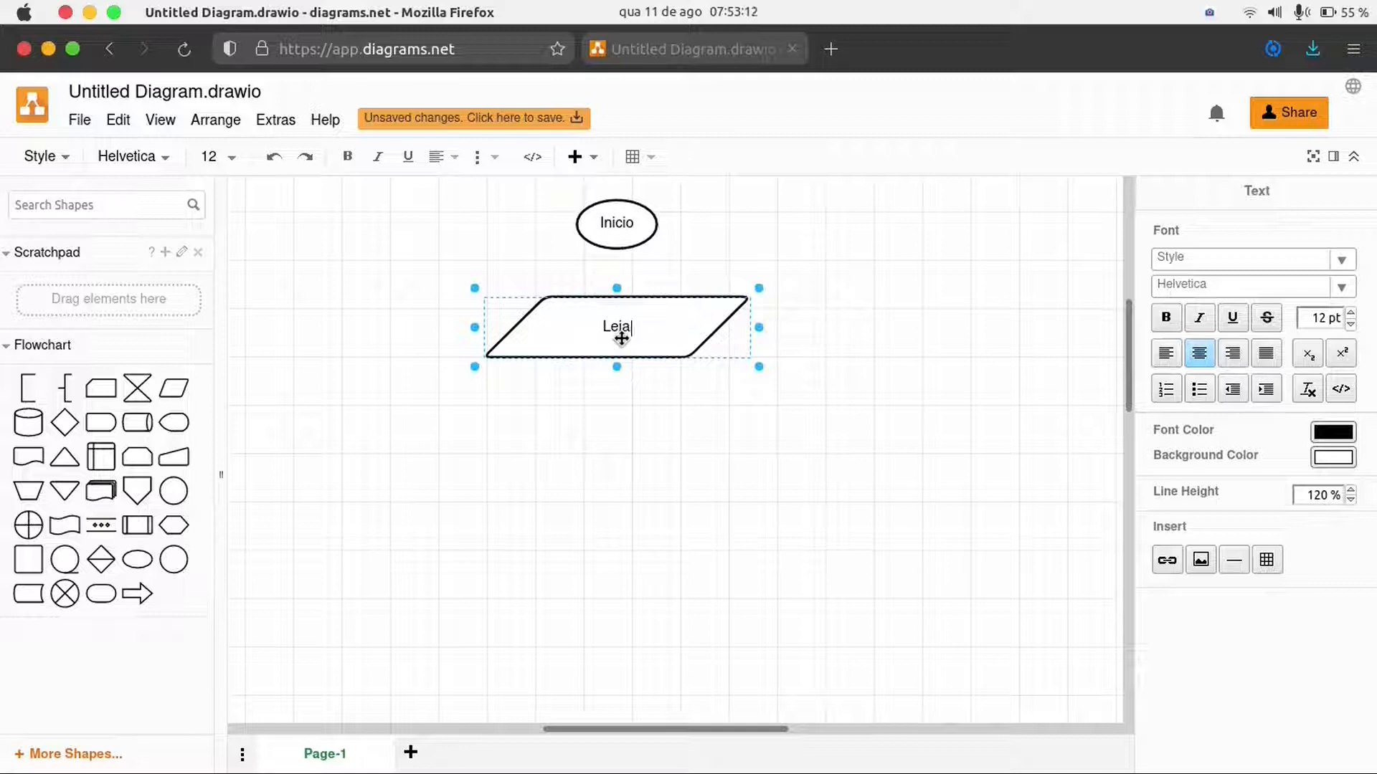
text(())
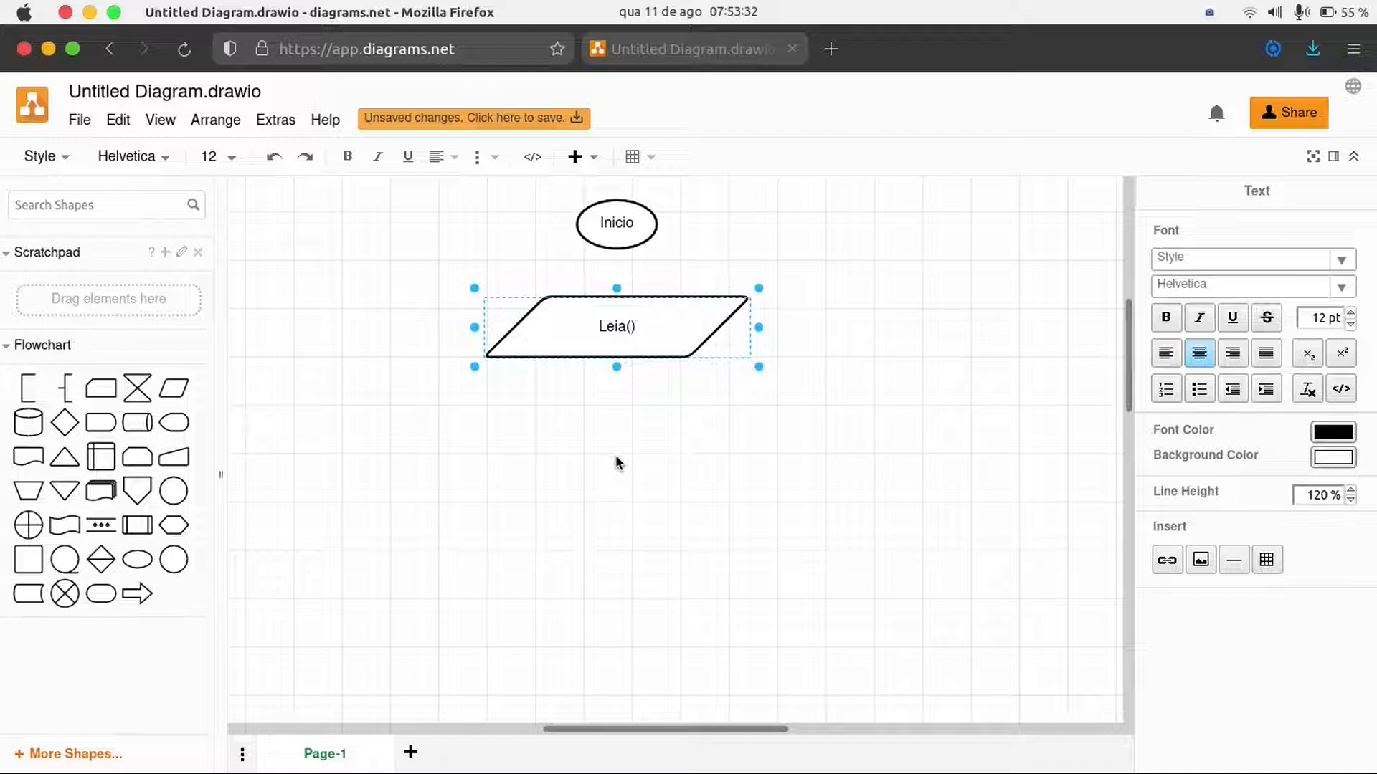
key(Left)
text(mensagem)
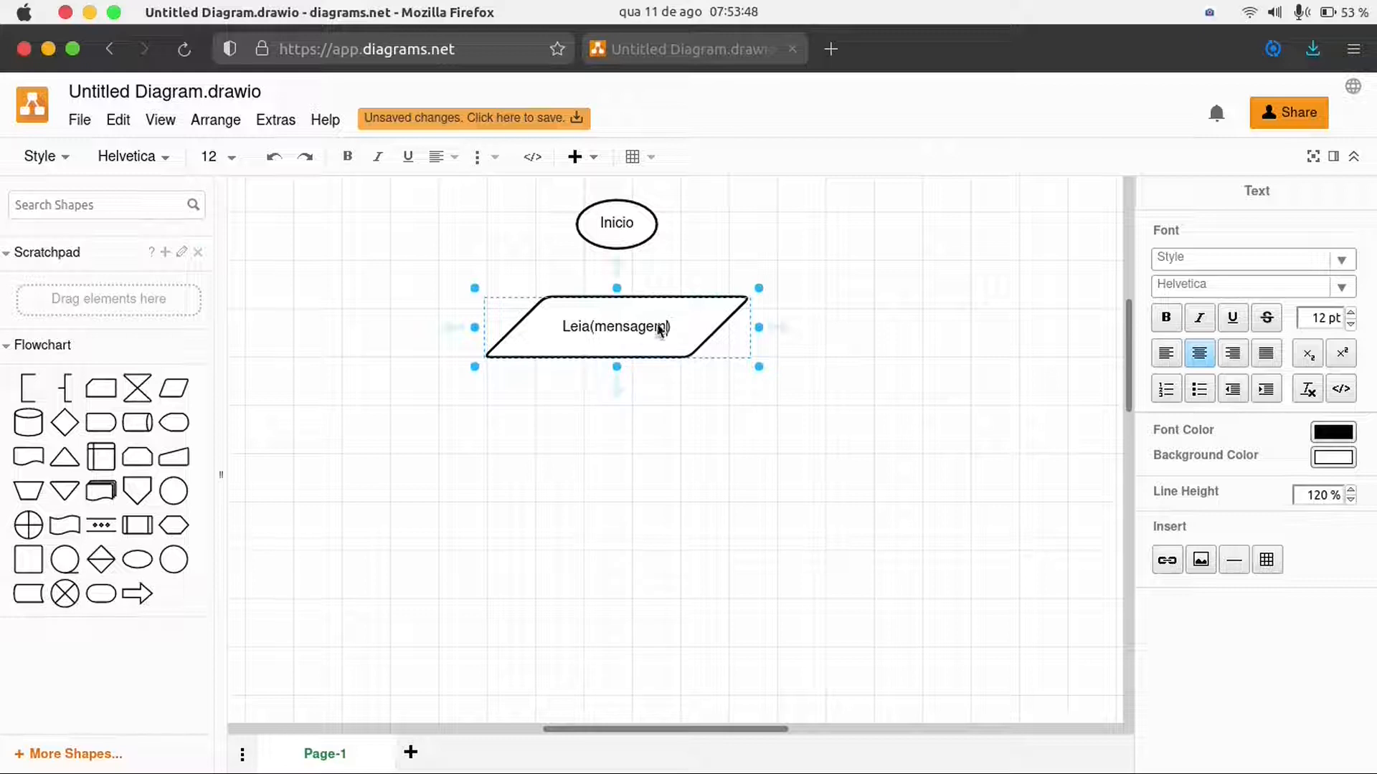
double_click(616, 332)
click(725, 273)
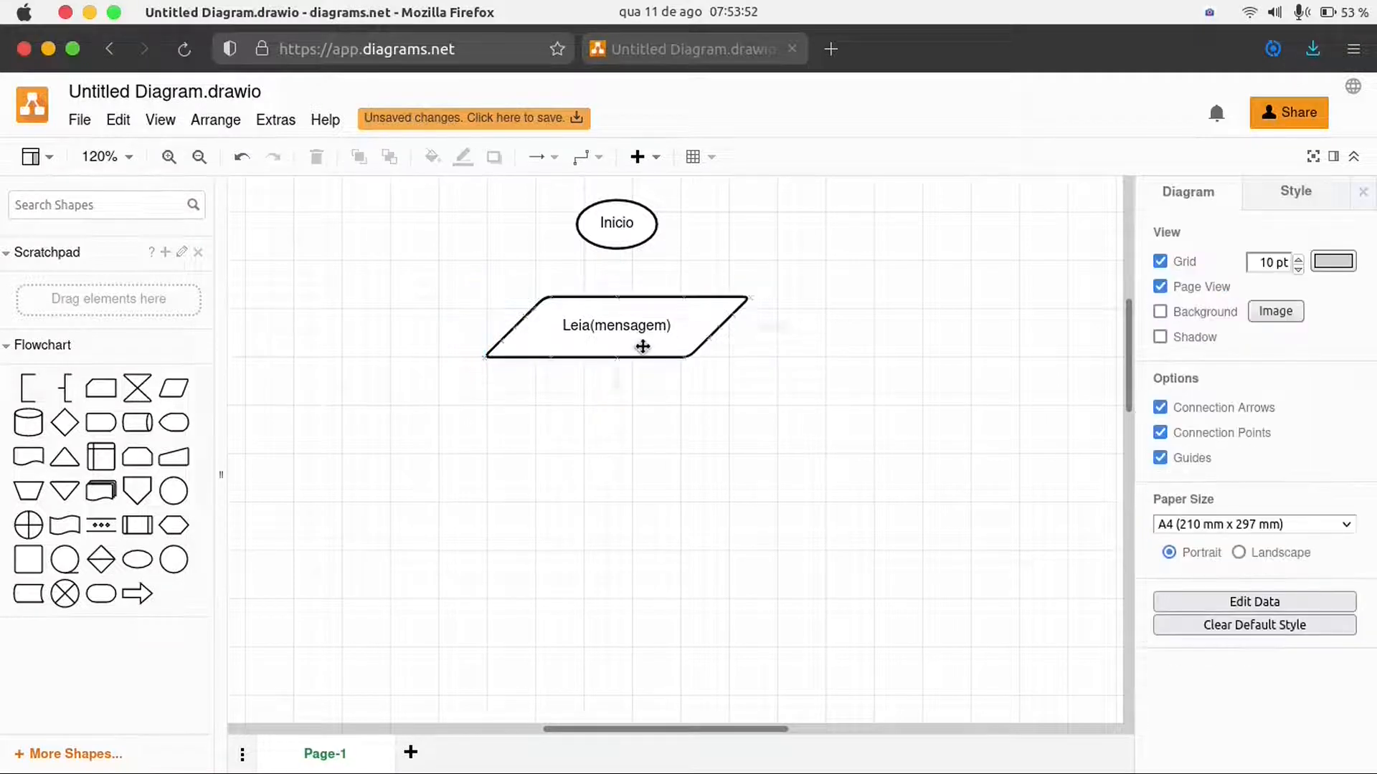
Make the Leia(mensagem) parallelogram smaller in height and width and move it up, centred under Inicio
click(619, 358)
drag(619, 365, 617, 345)
drag(756, 290, 739, 289)
mouse_move(606, 313)
mouse_down()
mouse_move(631, 309)
mouse_move(615, 311)
mouse_up()
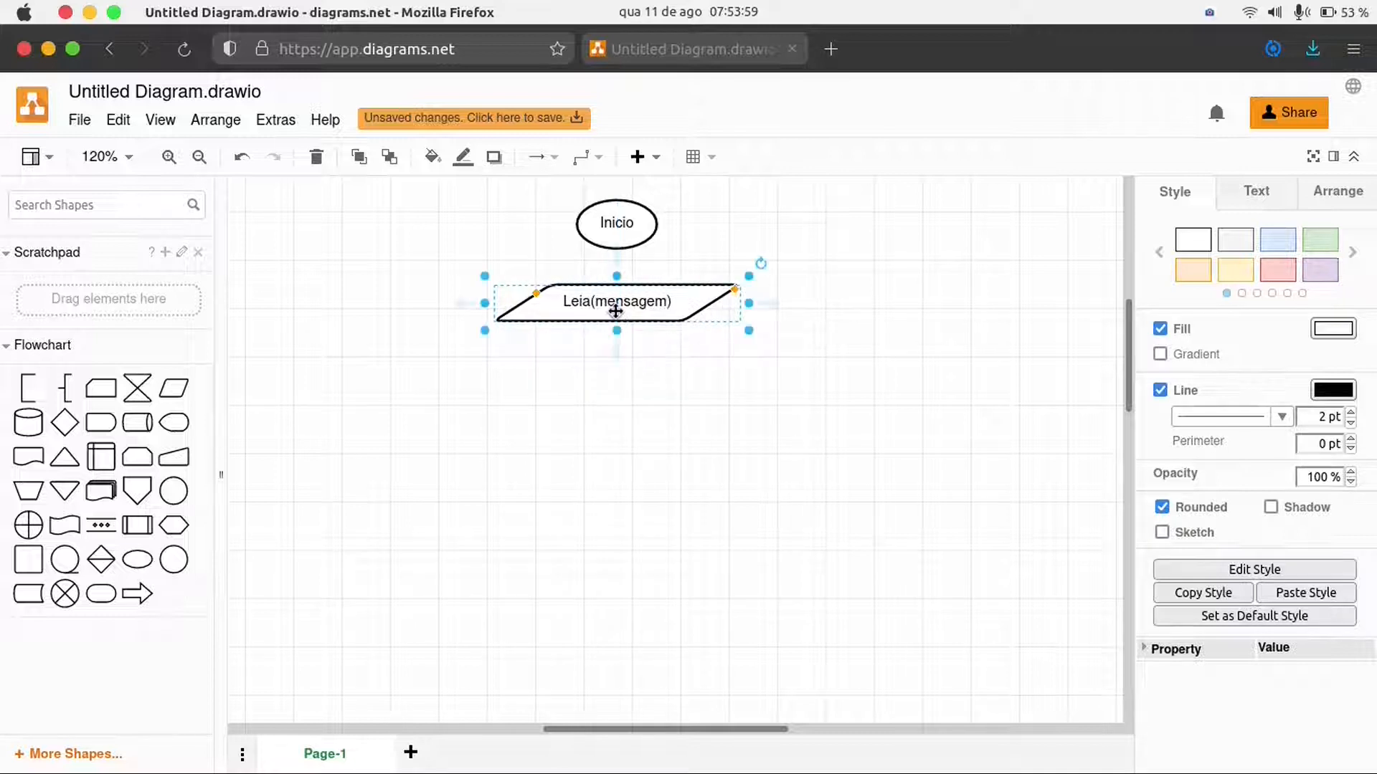
Connect the Inicio ellipse to the Leia(mensagem) parallelogram with an arrow
click(612, 461)
click(618, 233)
drag(618, 270, 617, 293)
click(644, 406)
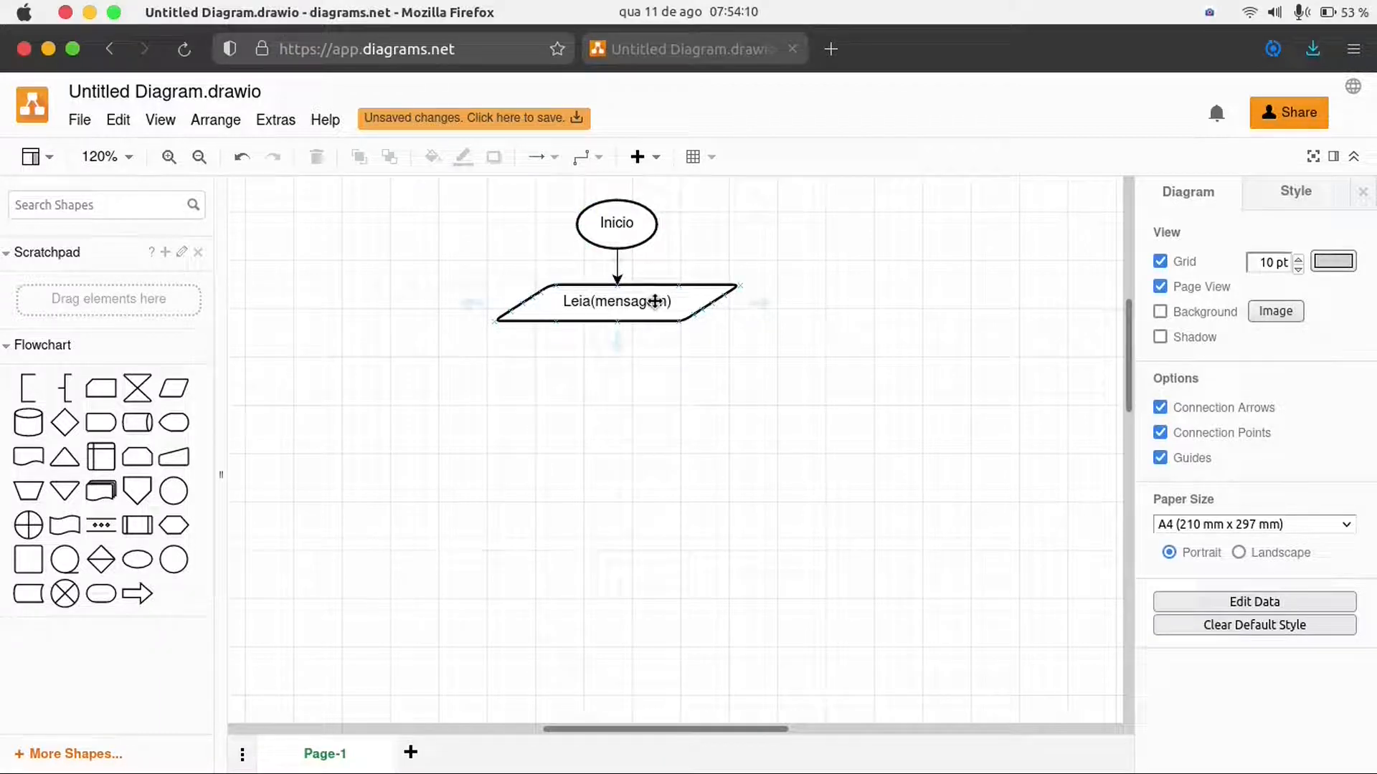
Recheck exercise 3 in CATEGORIA.pdf, then add a second parallelogram below Leia(mensagem) in diagrams.net and flatten it to a similar size
key(alt+Tab)
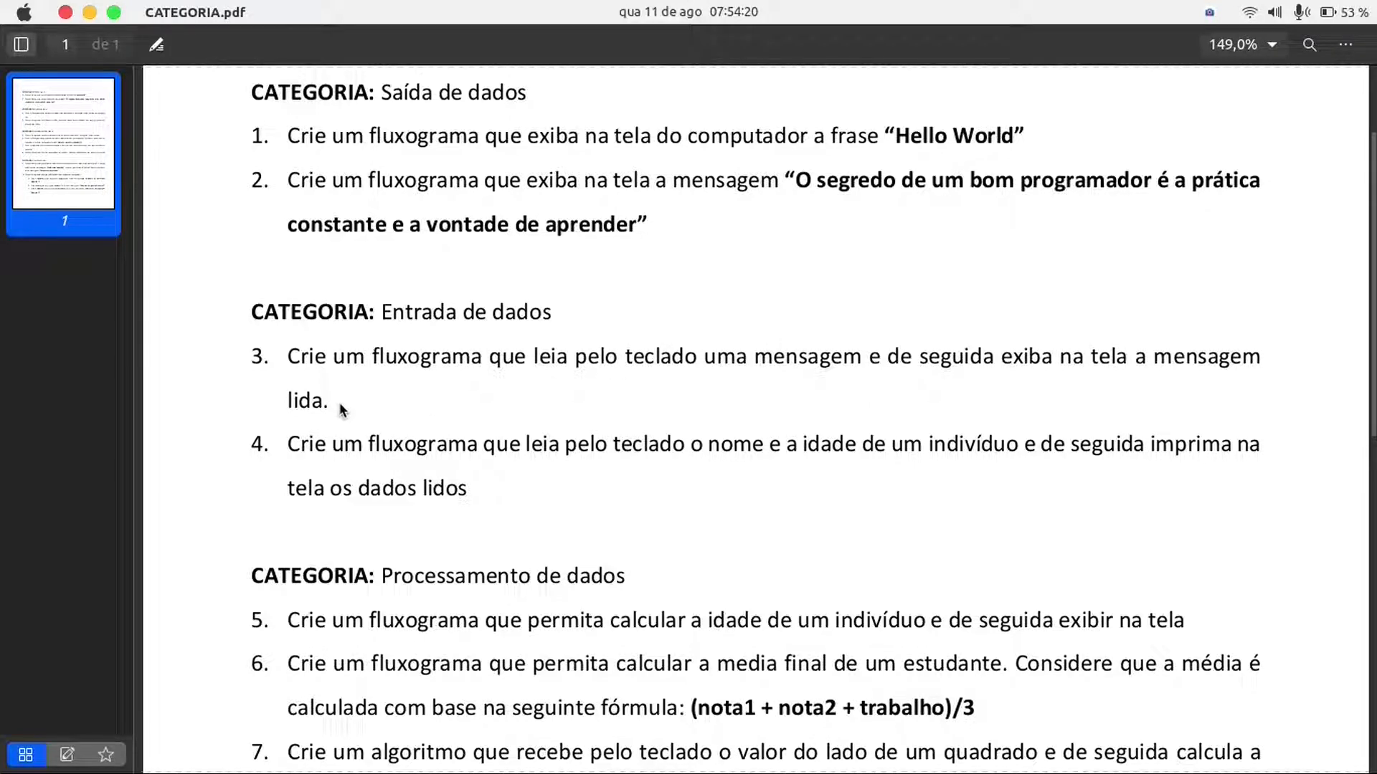
key(alt+Tab)
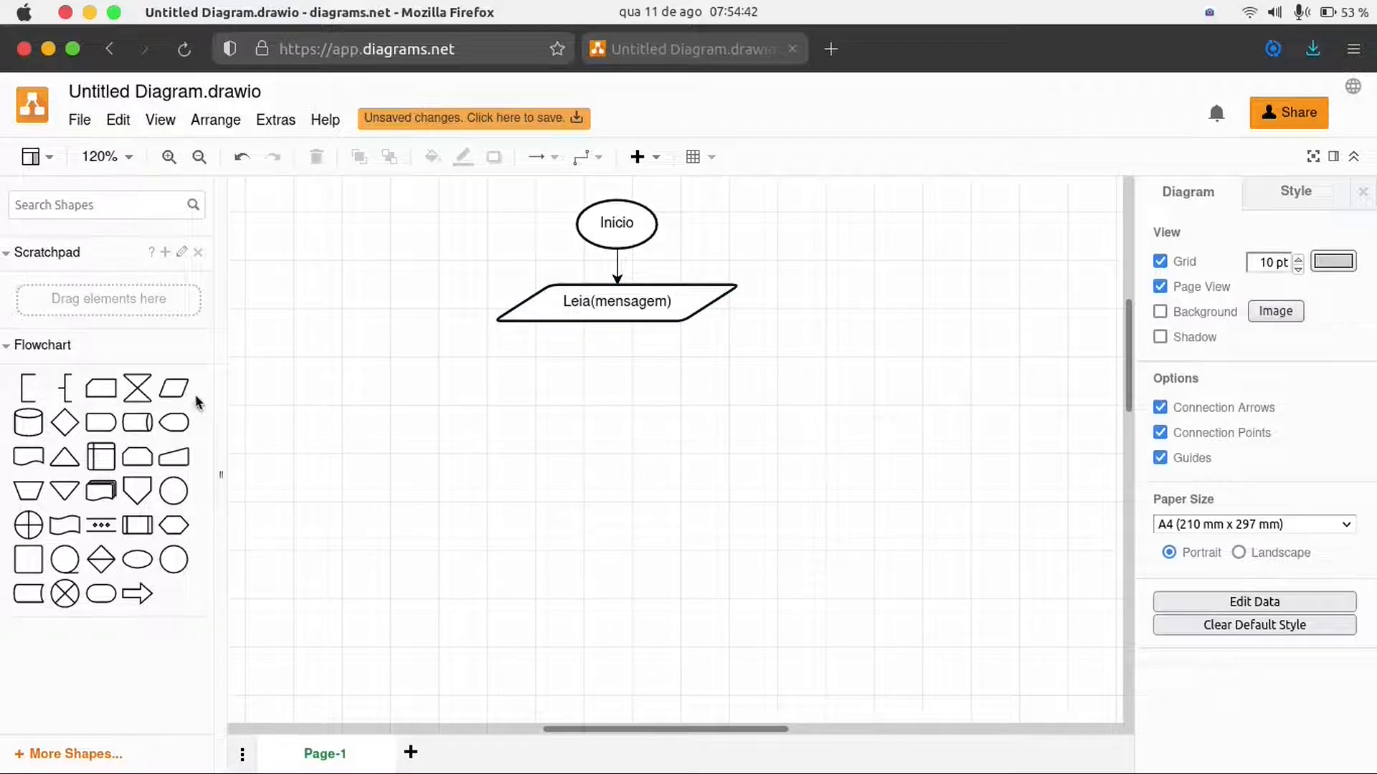
drag(175, 388, 496, 372)
drag(615, 406, 730, 411)
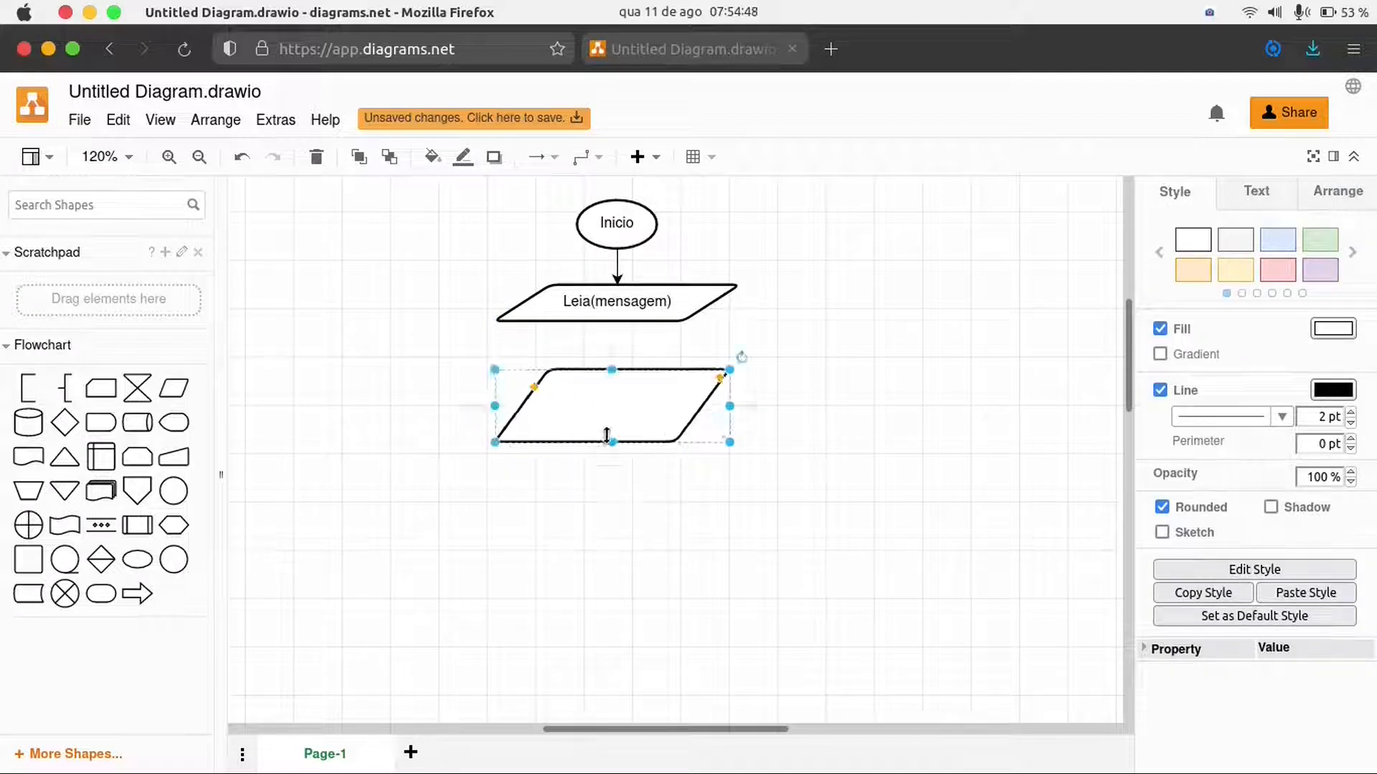
drag(610, 441, 610, 415)
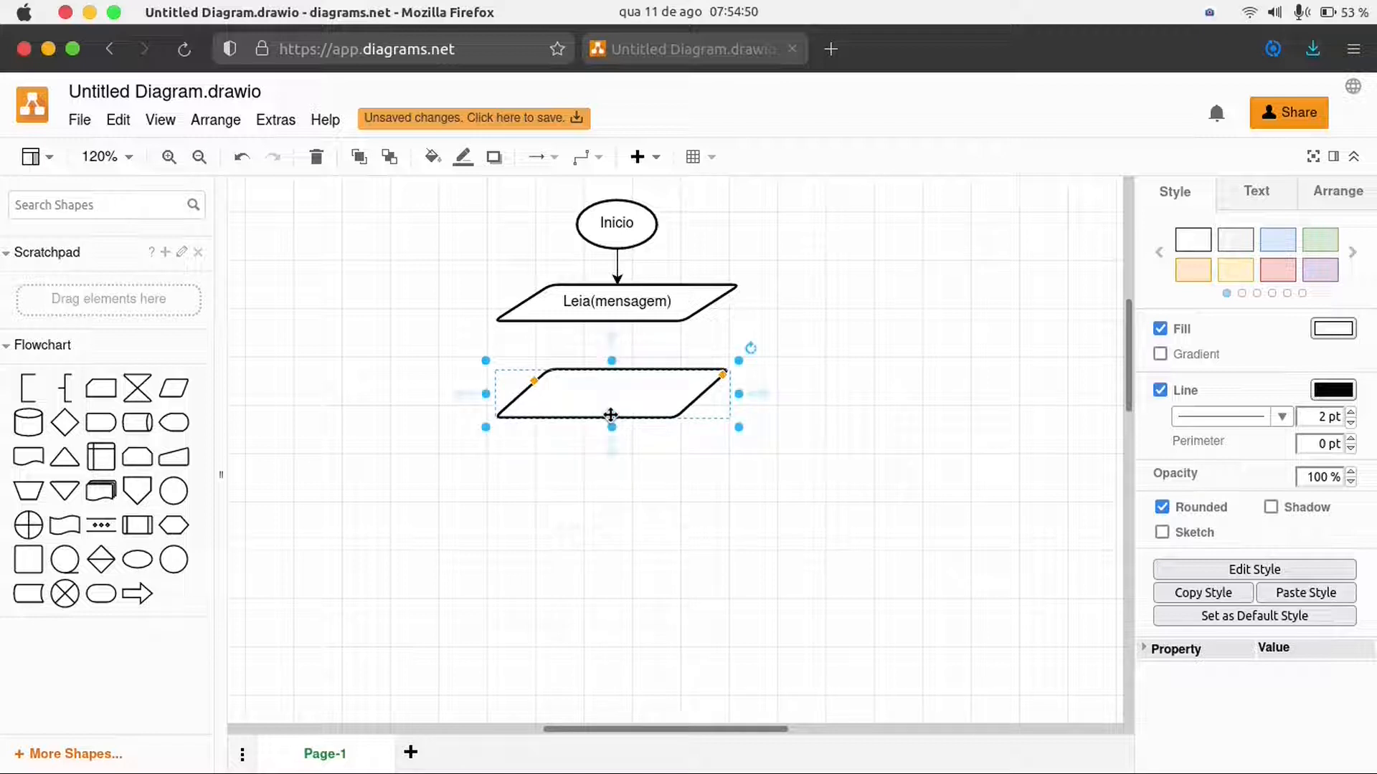
drag(492, 393, 491, 393)
drag(611, 364, 606, 392)
Start the lower parallelogram's label with "Escreva(" and consult the "Hello World" exercise in CATEGORIA.pdf before returning to the diagram
text(Es)
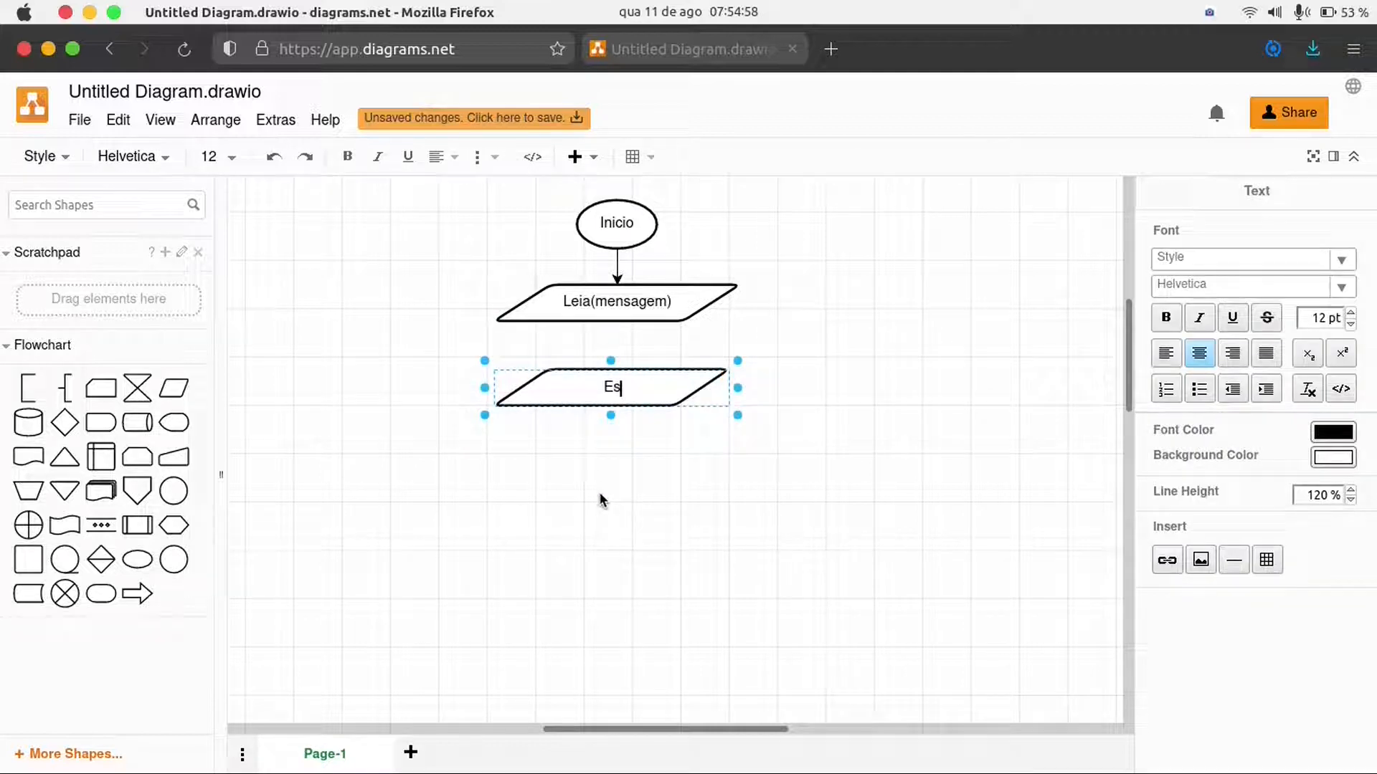
text(creva()
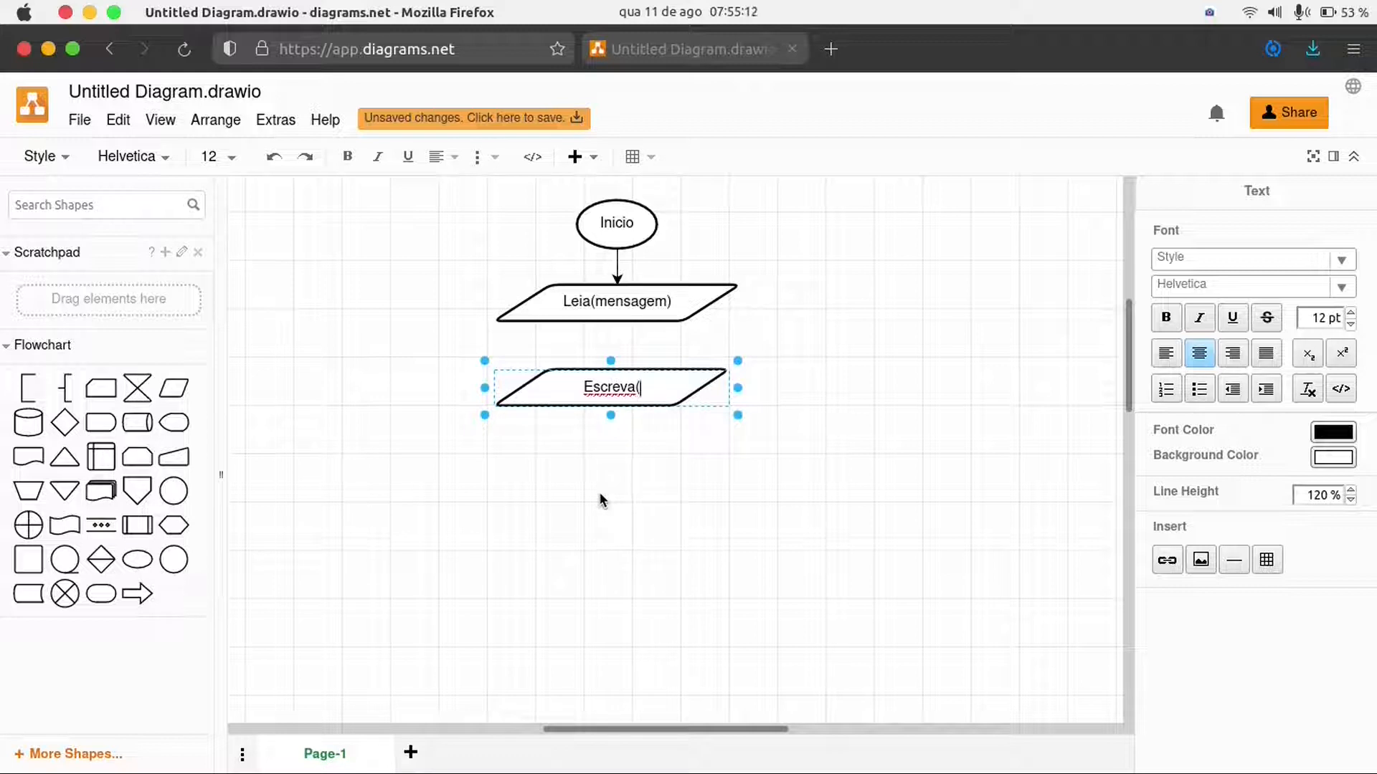
key(super+Tab)
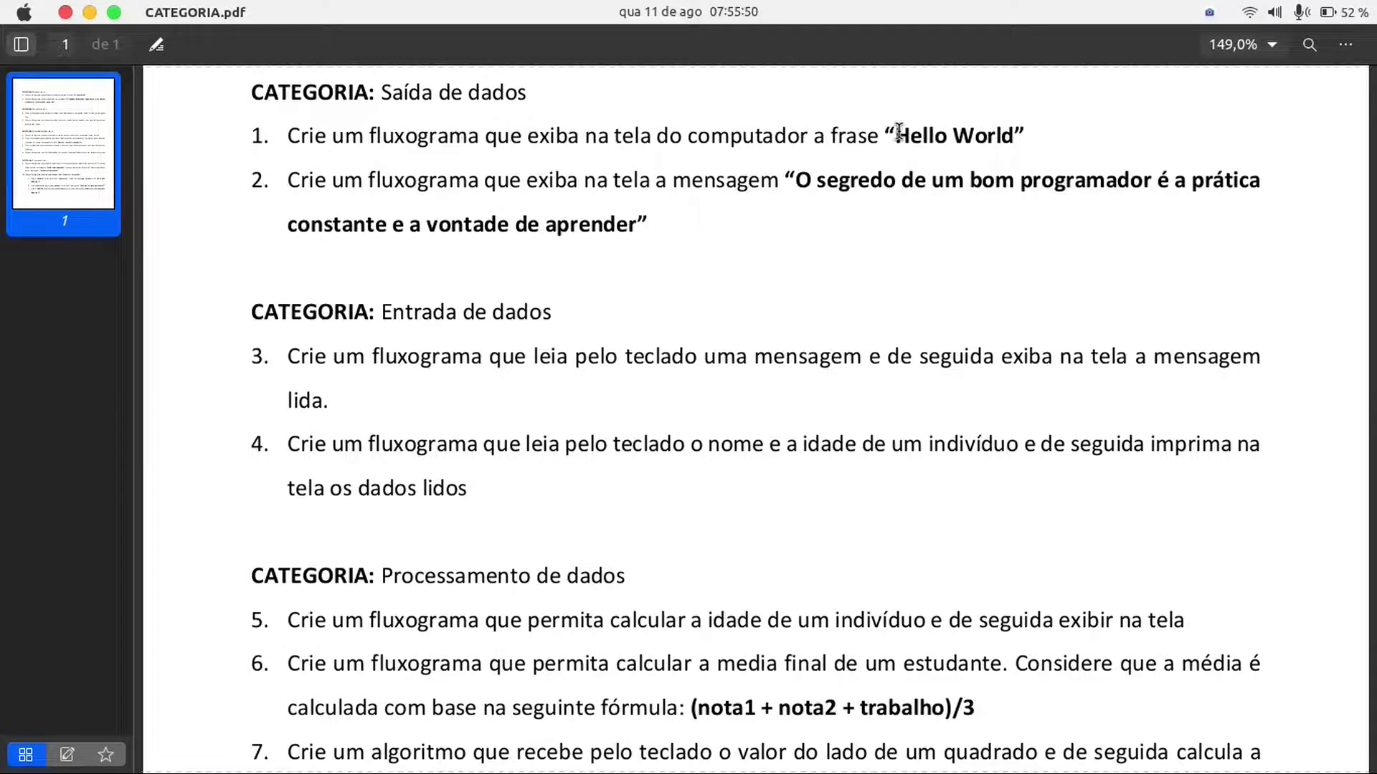
key(alt+Tab)
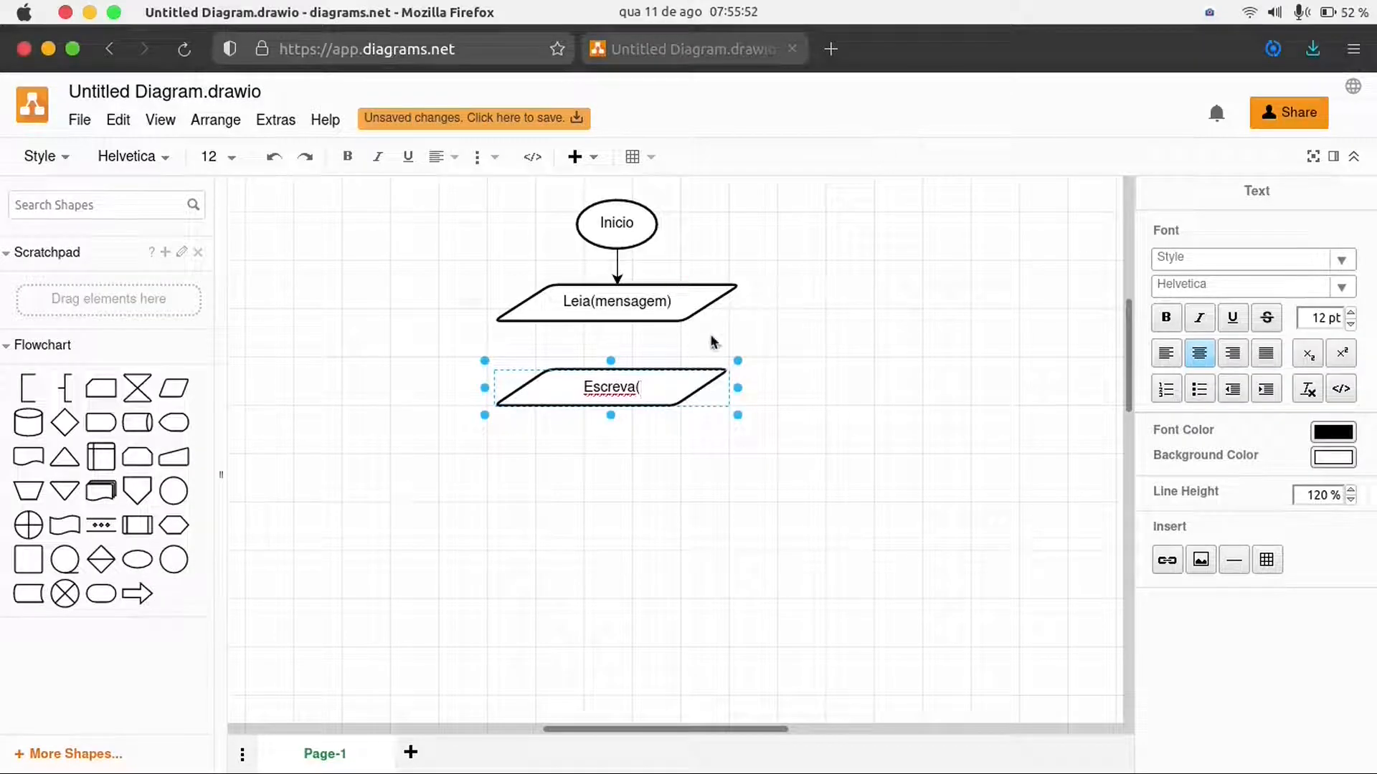
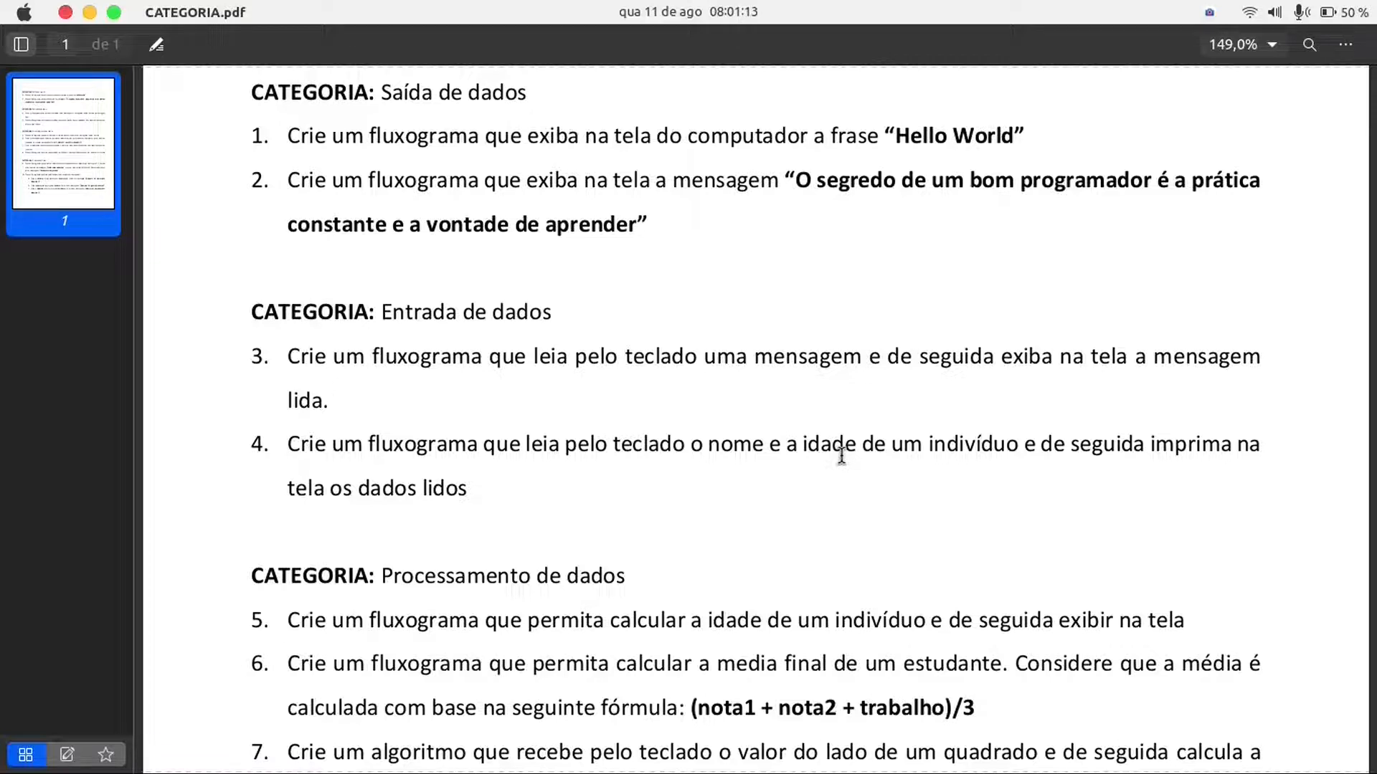
Switch to diagrams.net and place a small ellipse labelled "Inicio" on the empty page area to start exercise 4
key(alt+Tab)
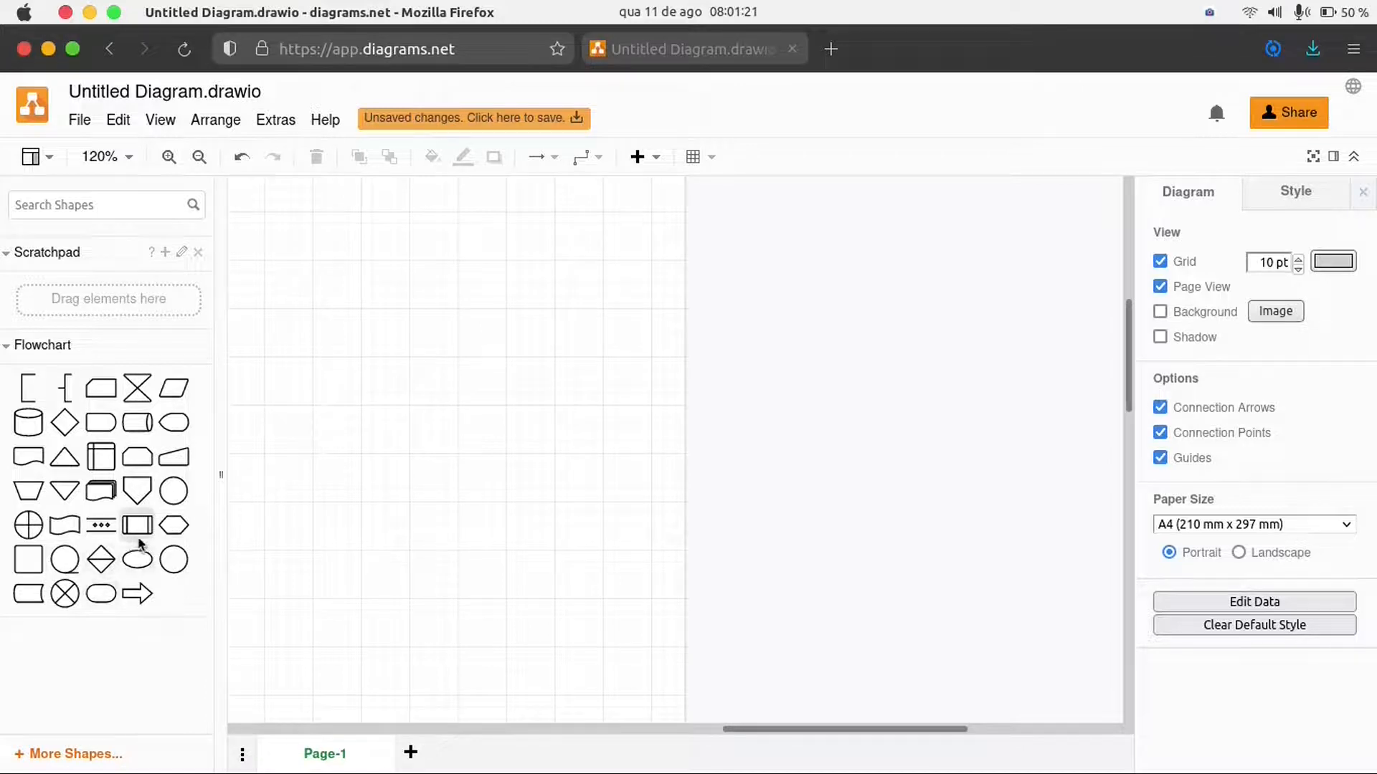
drag(141, 567, 503, 228)
drag(627, 297, 591, 272)
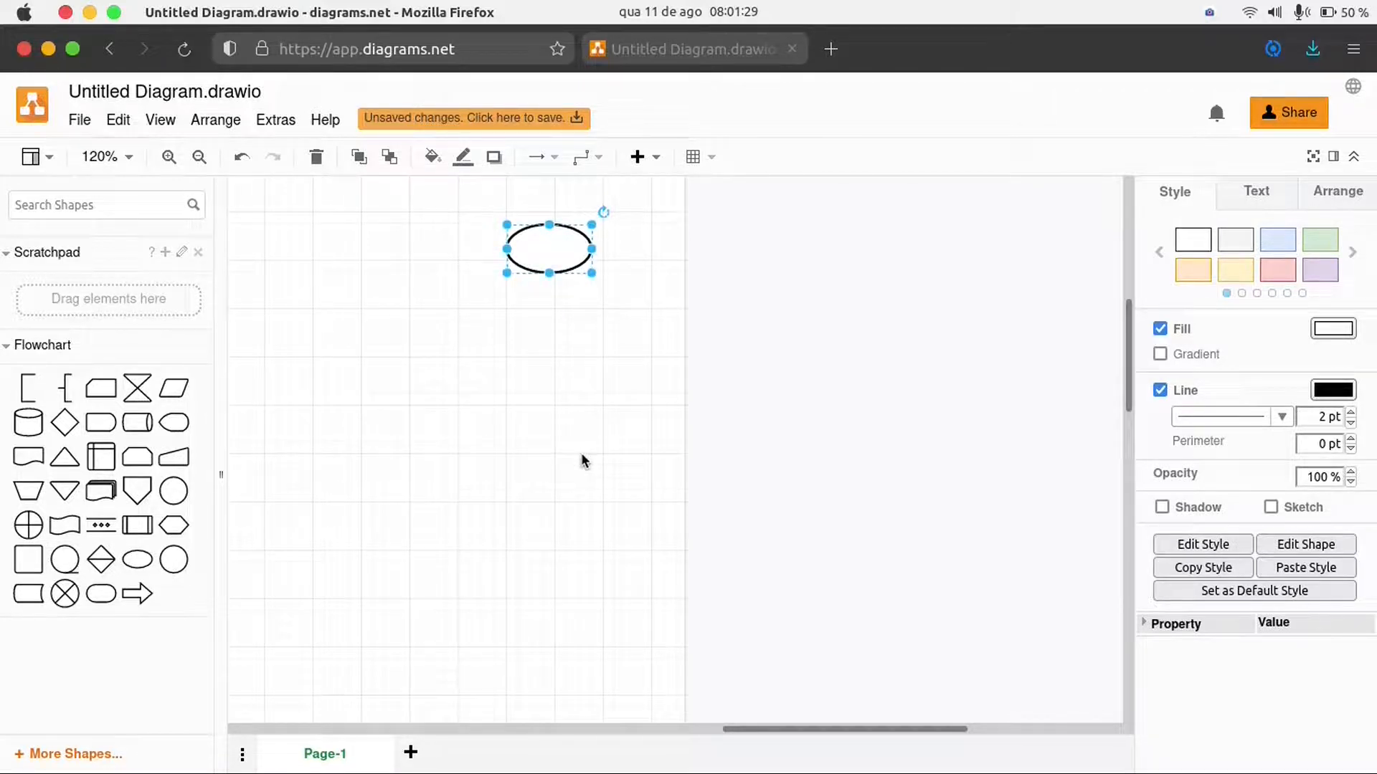
text(Inicio)
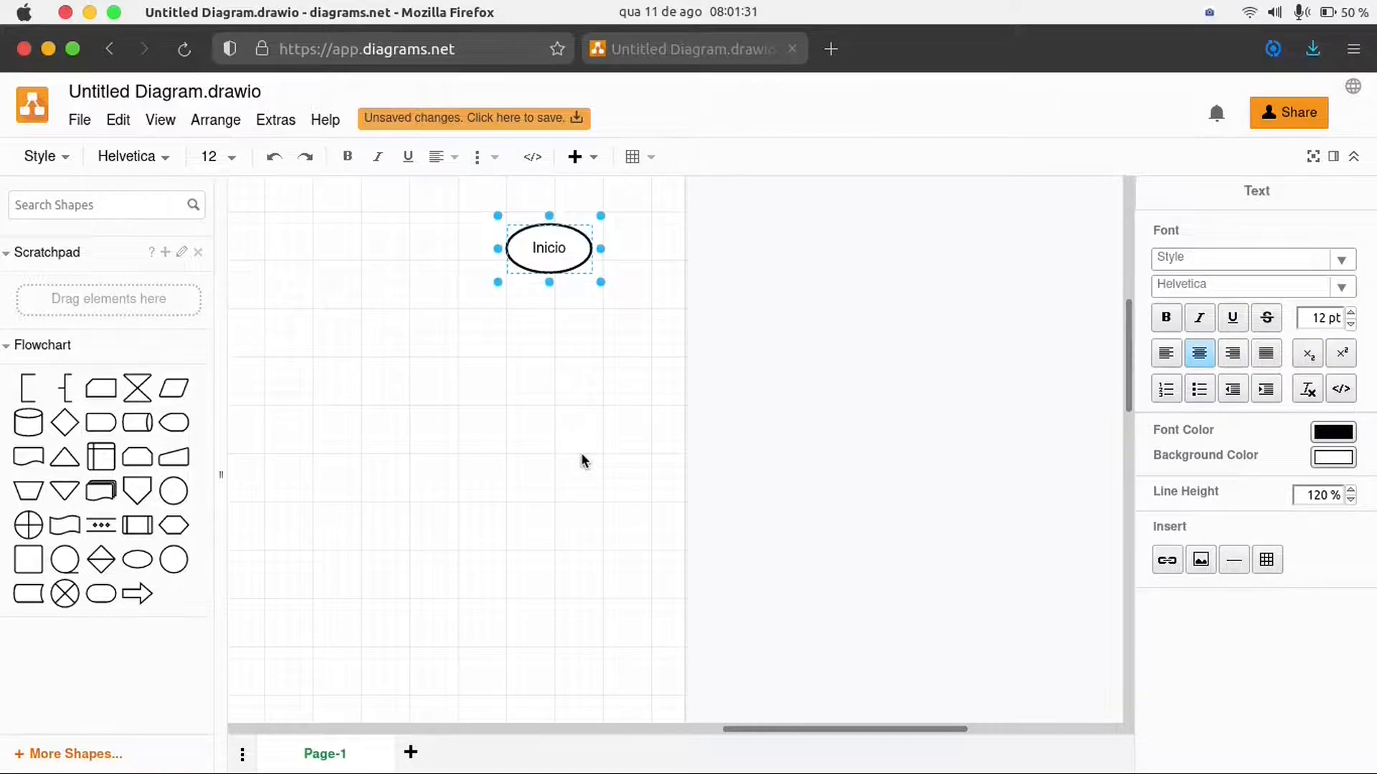
click(585, 461)
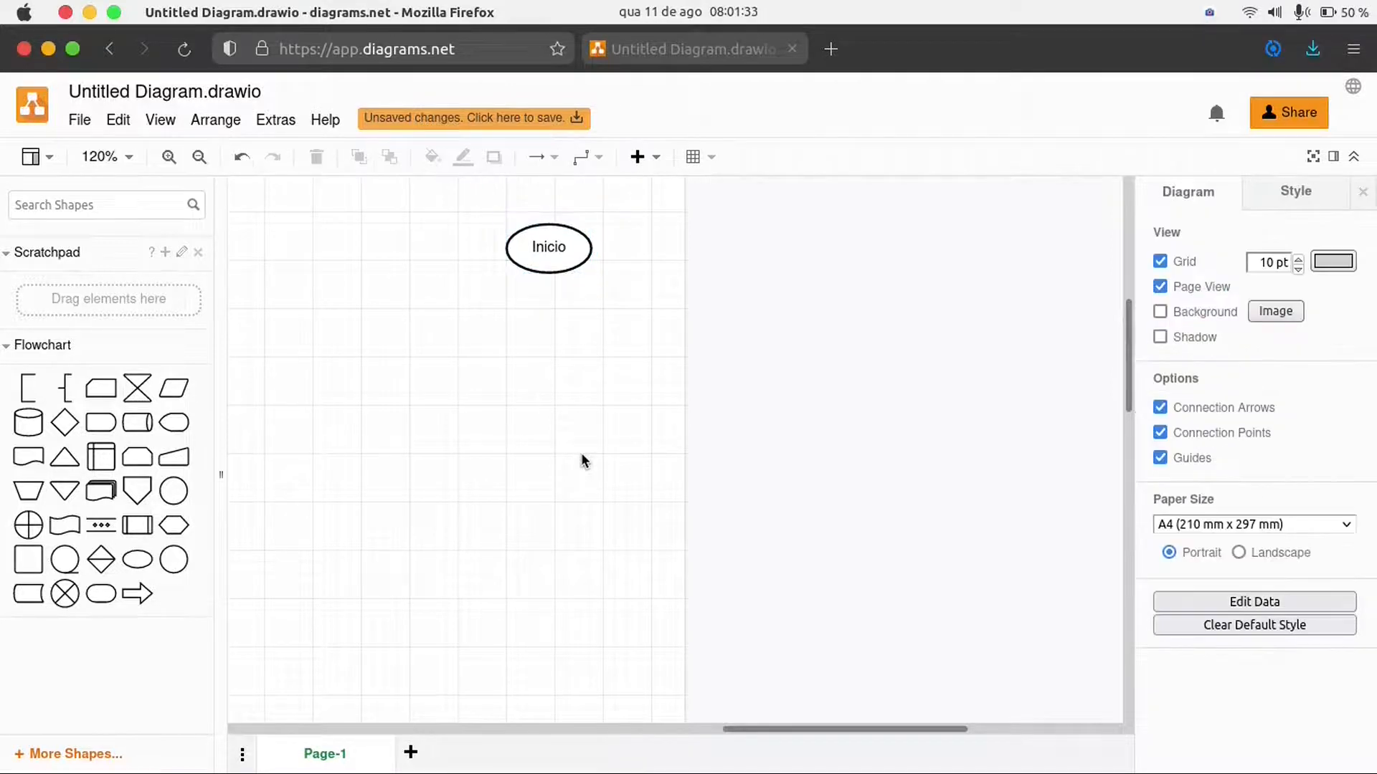
Recheck exercise 4 in CATEGORIA.pdf, then add a flattened parallelogram centred under the new Inicio ellipse in diagrams.net
key(alt+Tab)
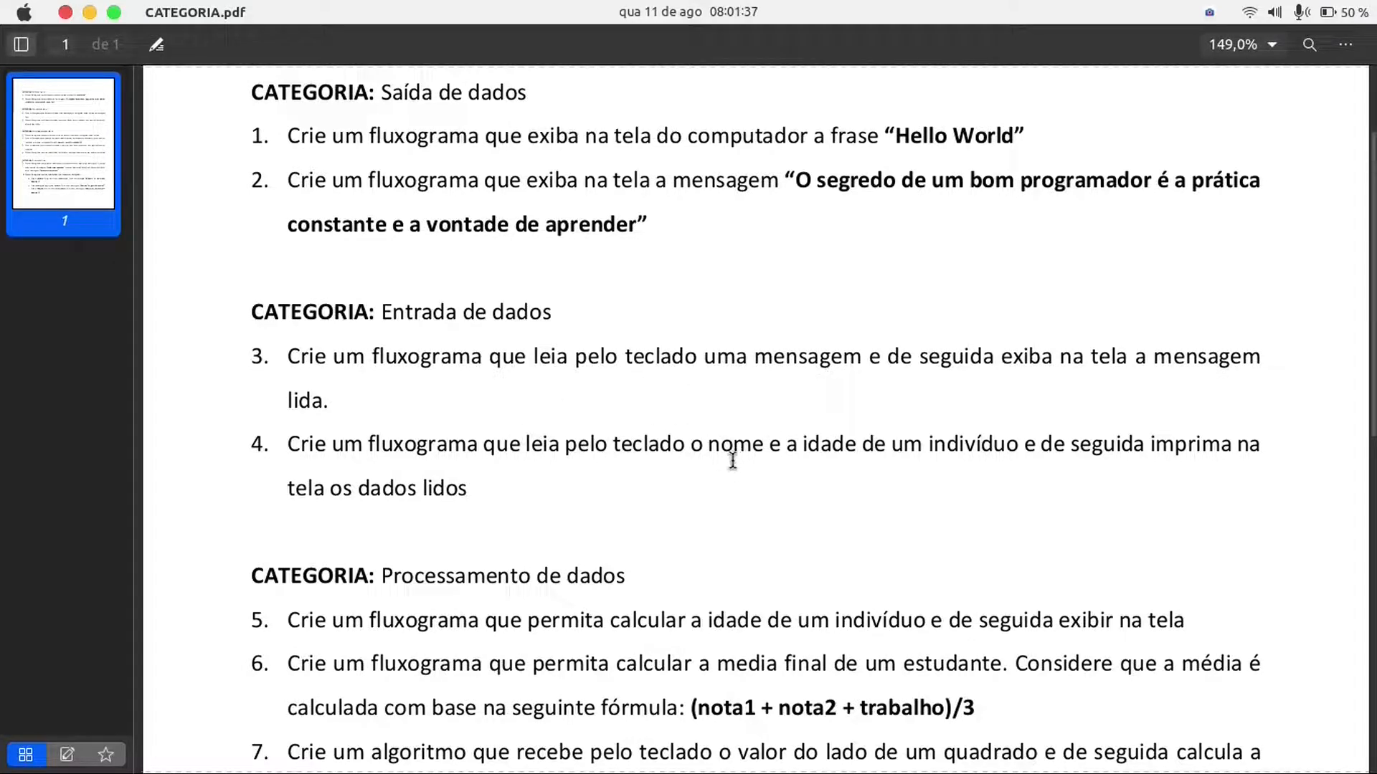
key(alt+Tab)
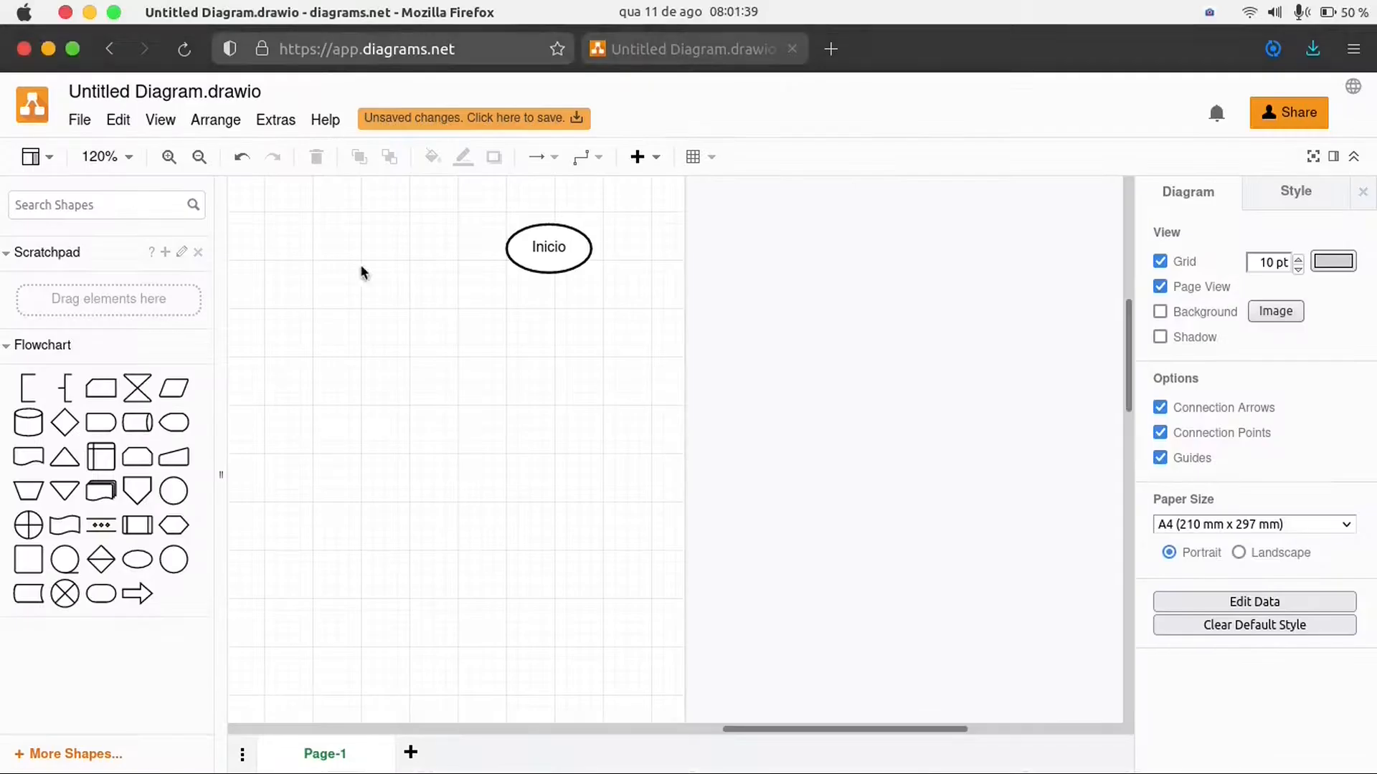
mouse_move(178, 393)
drag(178, 393, 375, 351)
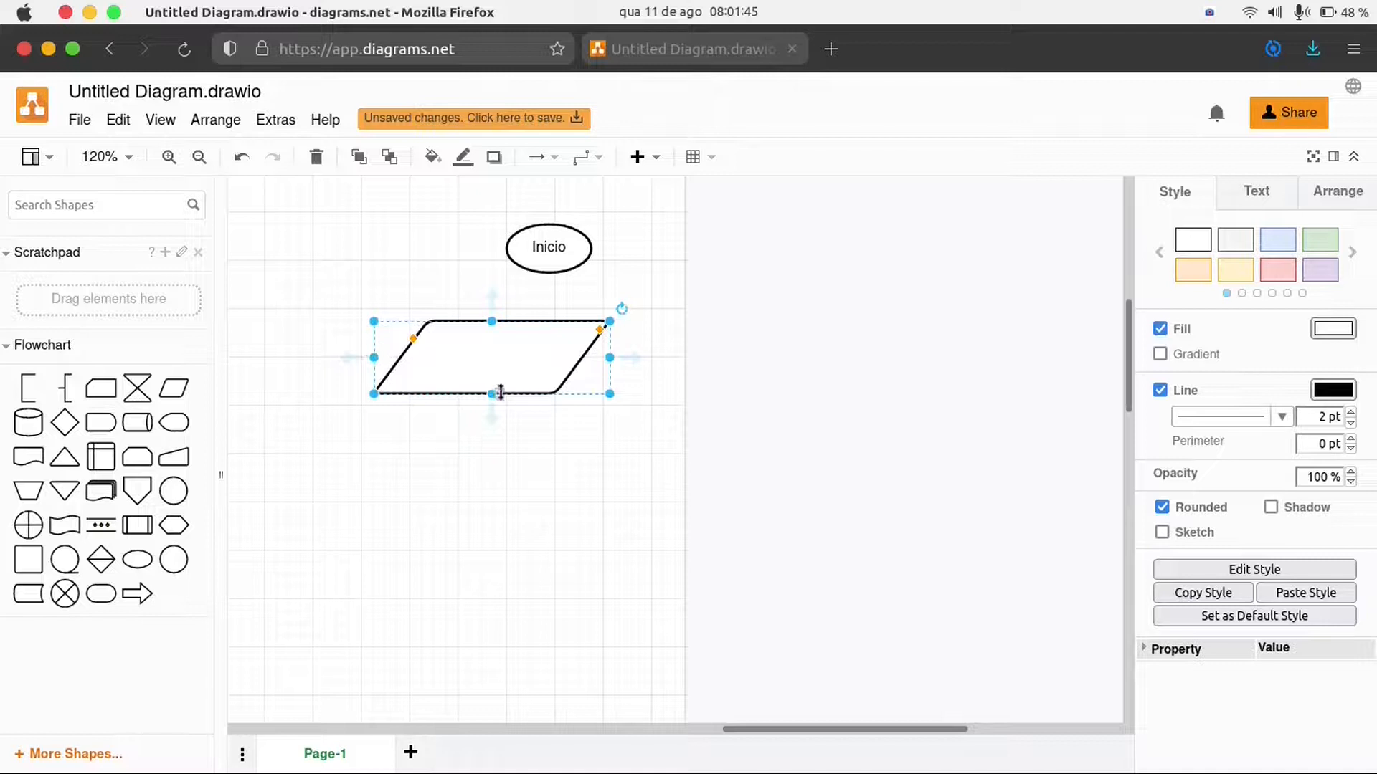
drag(492, 393, 547, 347)
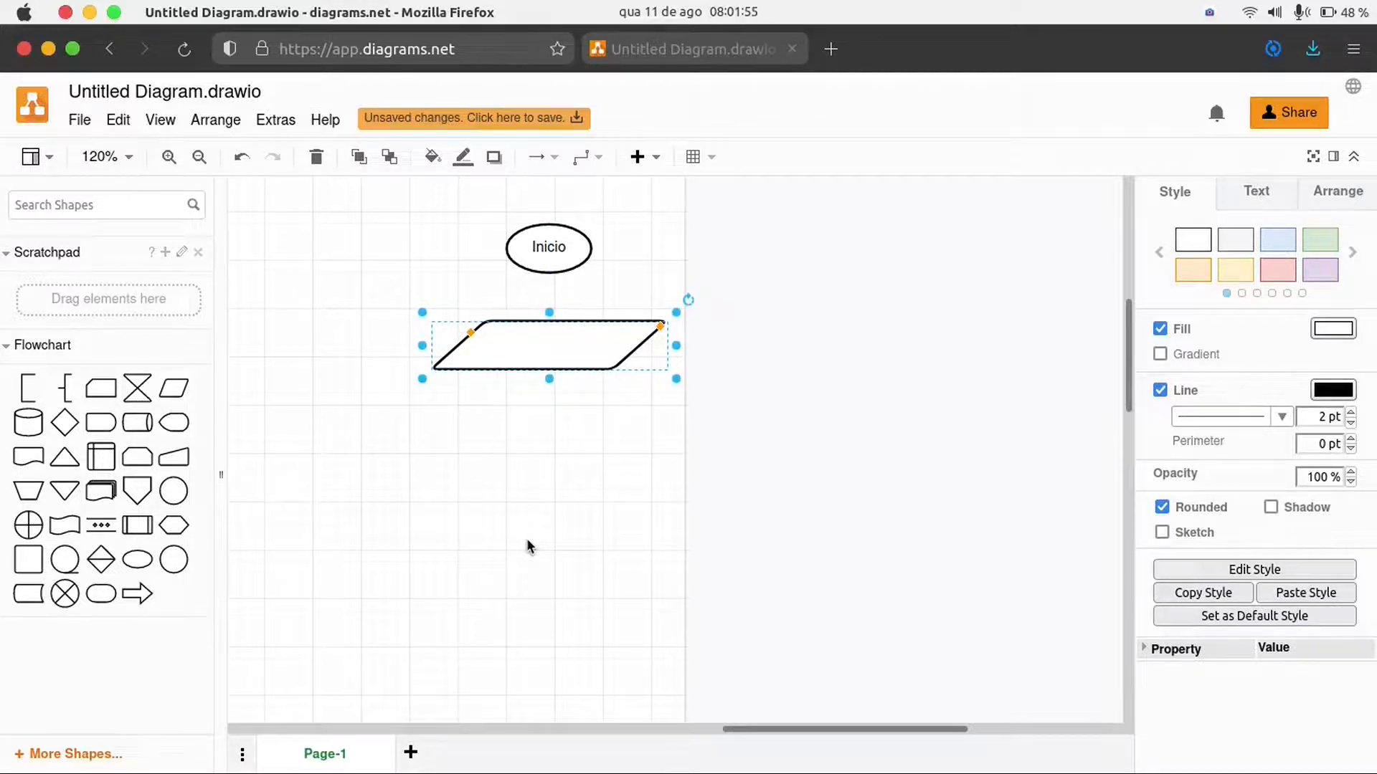
Label the new parallelogram "Leia(nome)"
text(Leia)
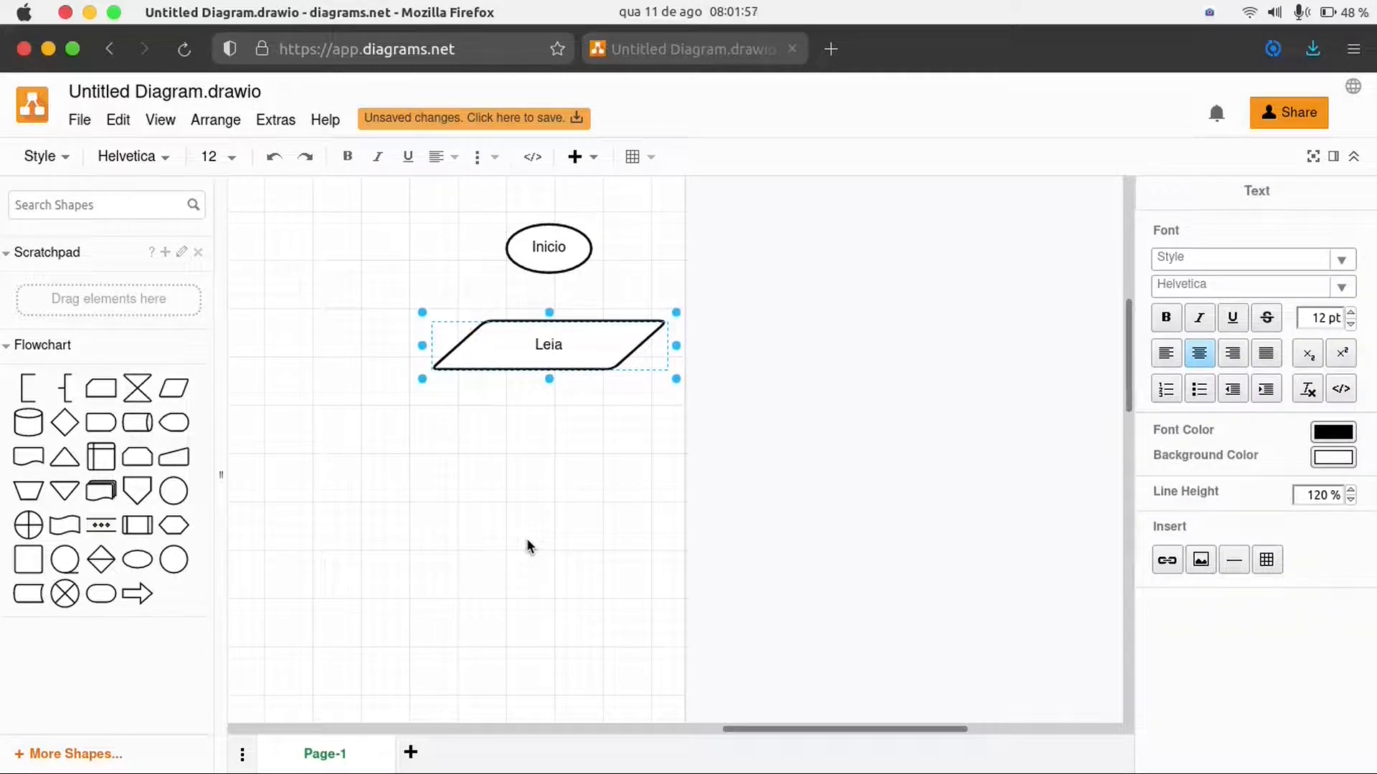
text((nome))
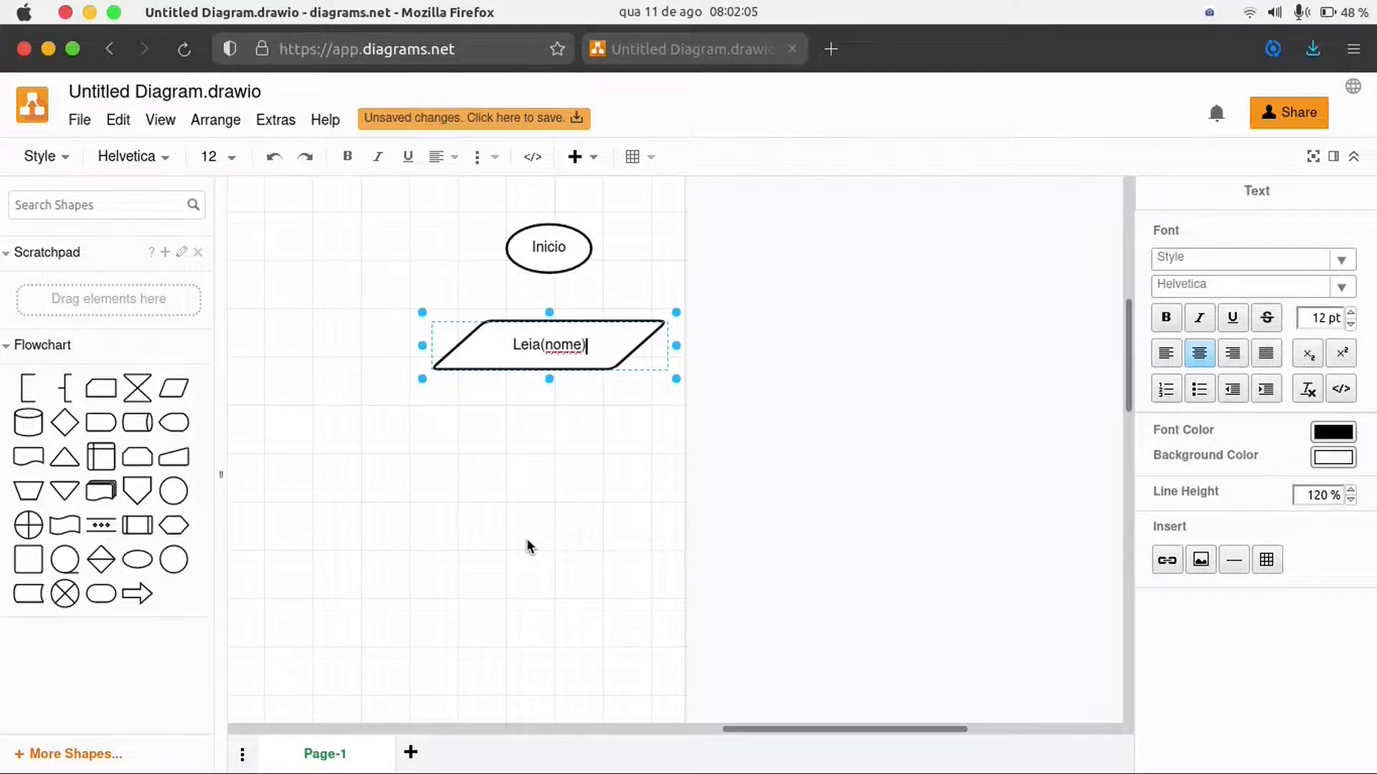
click(529, 547)
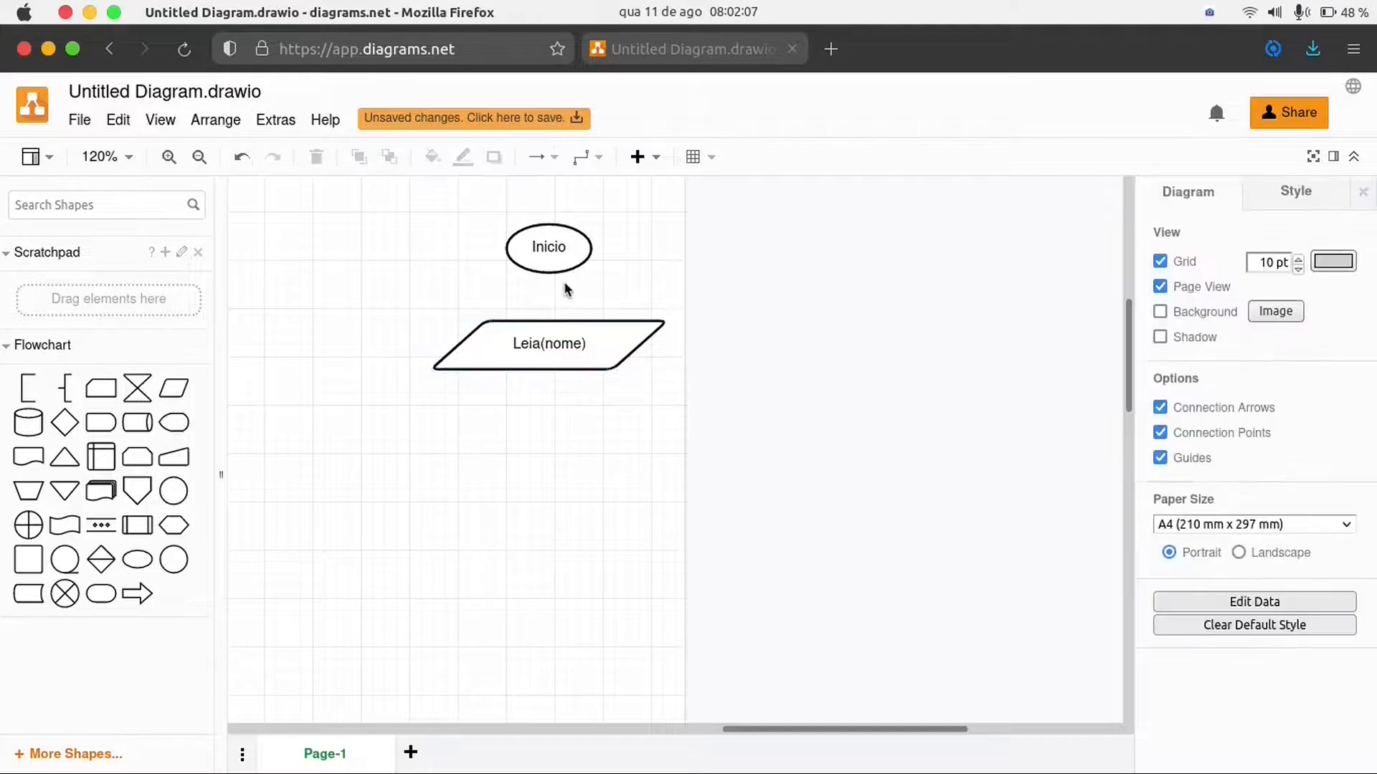
Connect the Inicio ellipse to the Leia(nome) parallelogram with an arrow
click(548, 262)
drag(552, 301, 550, 363)
click(572, 430)
Resize the Leia(nome) parallelogram to 195 x 30 and switch to CATEGORIA.pdf to reread exercise 4
click(569, 364)
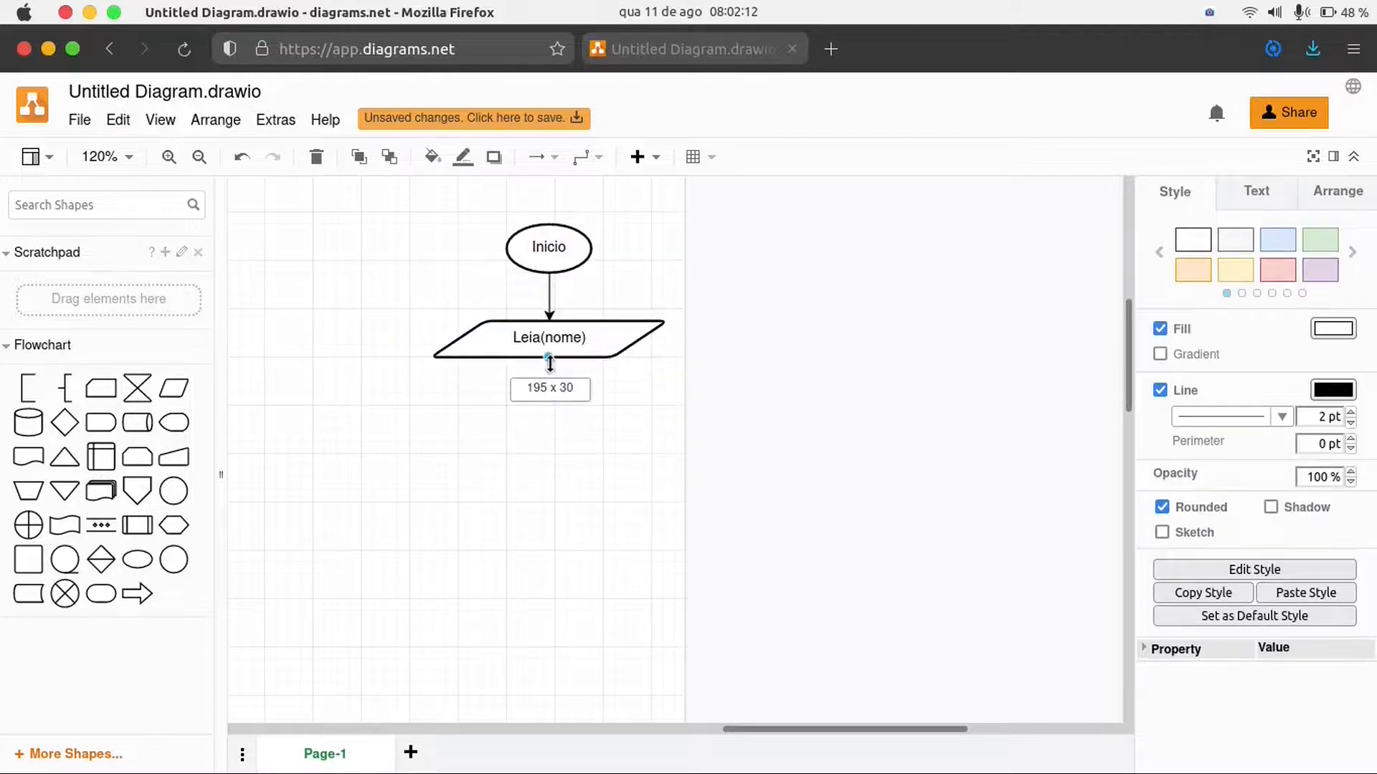
click(548, 467)
key(super+Tab)
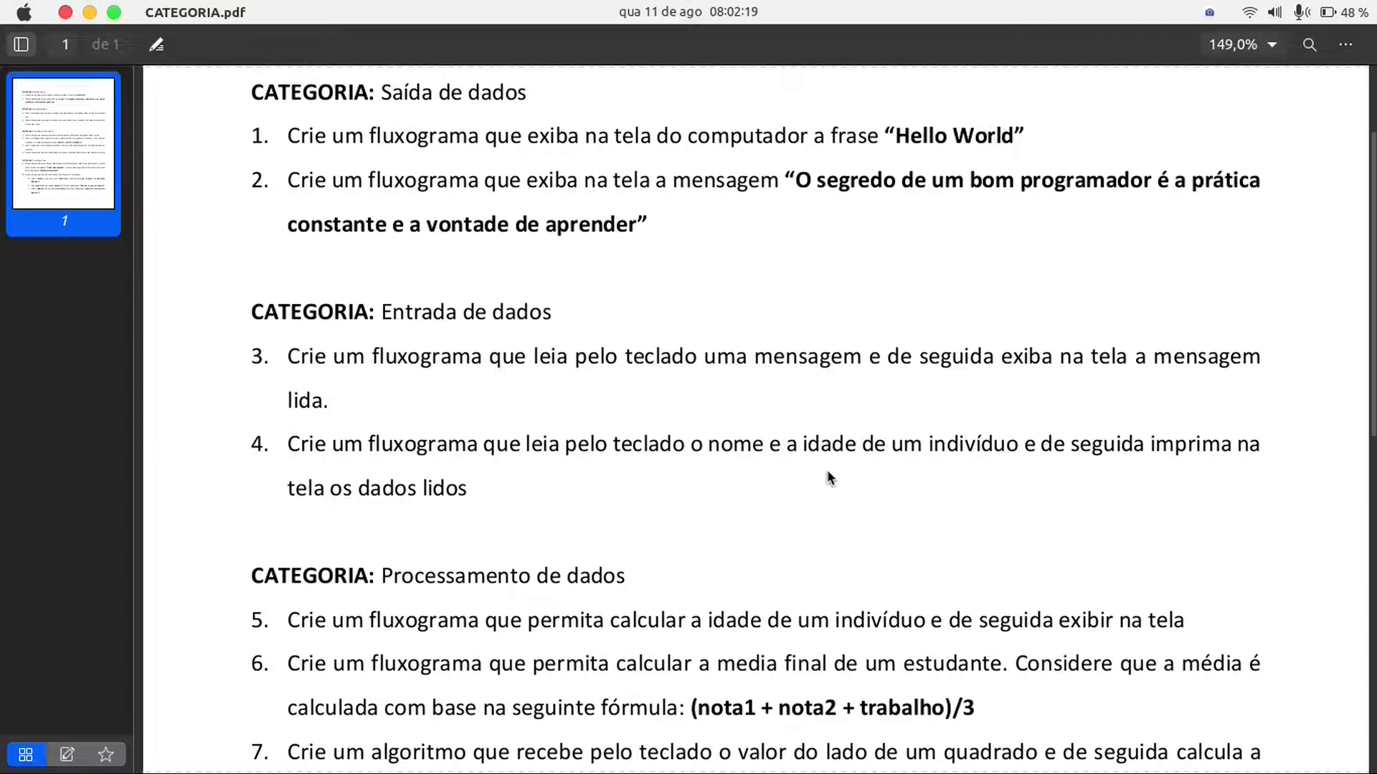
Return to diagrams.net and add a parallelogram below Leia(nome), flattened to a height of 30 and widened to nearly match it
key(super+Tab)
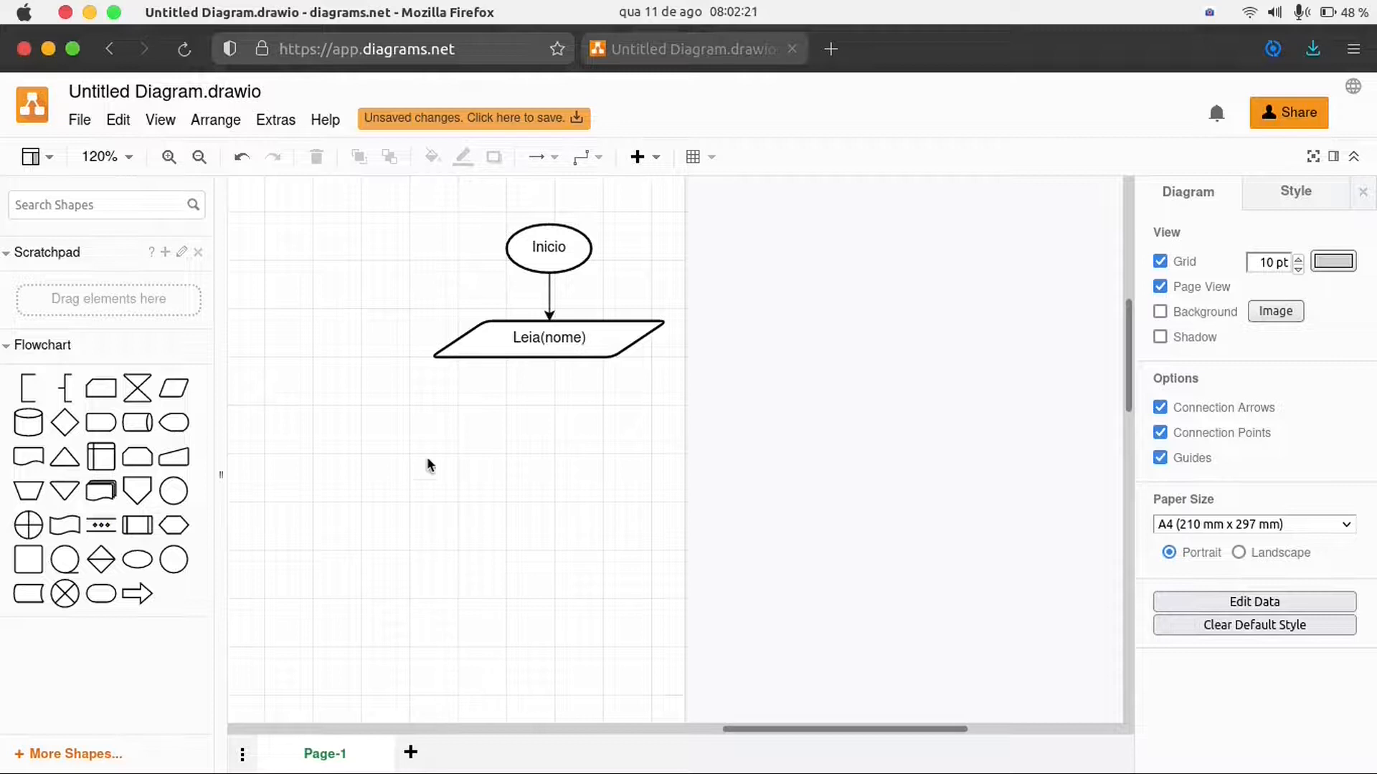
drag(173, 388, 429, 438)
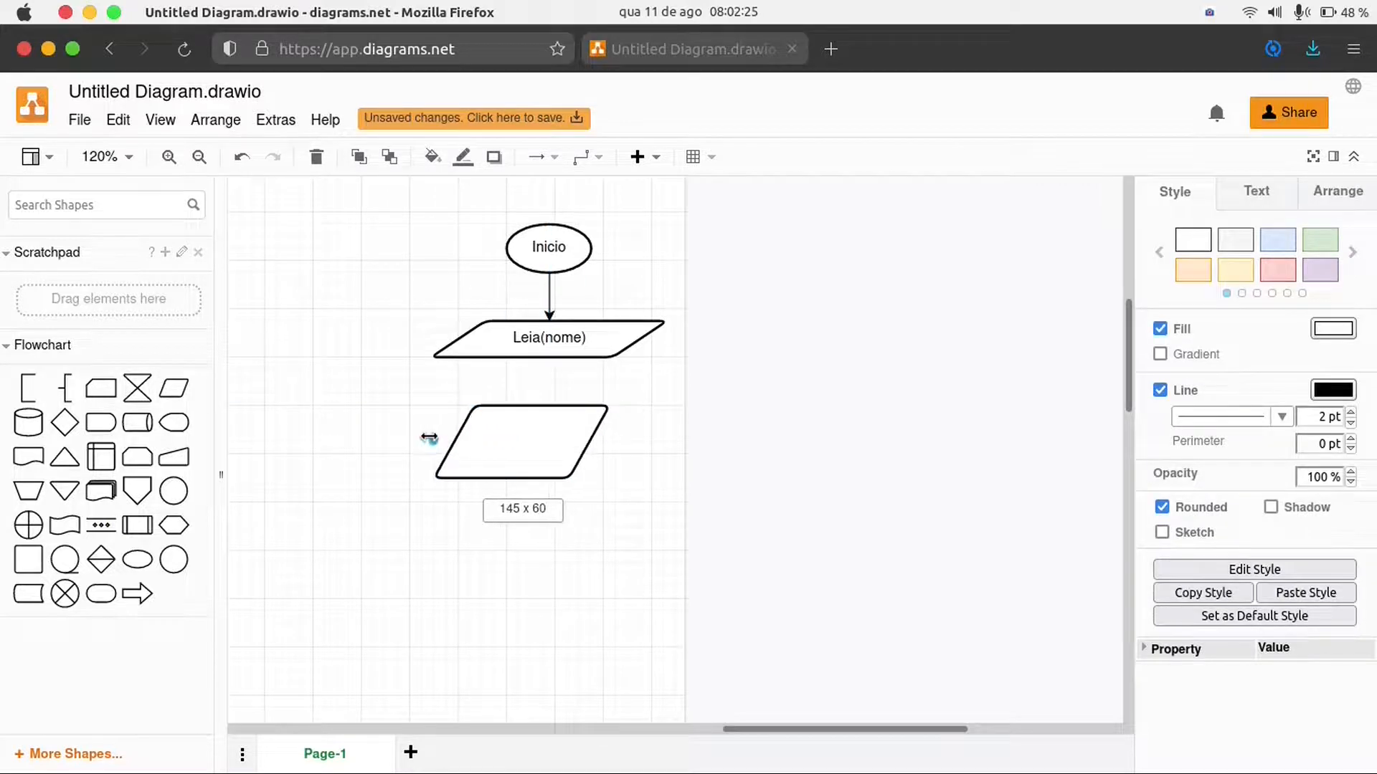
drag(524, 478, 526, 444)
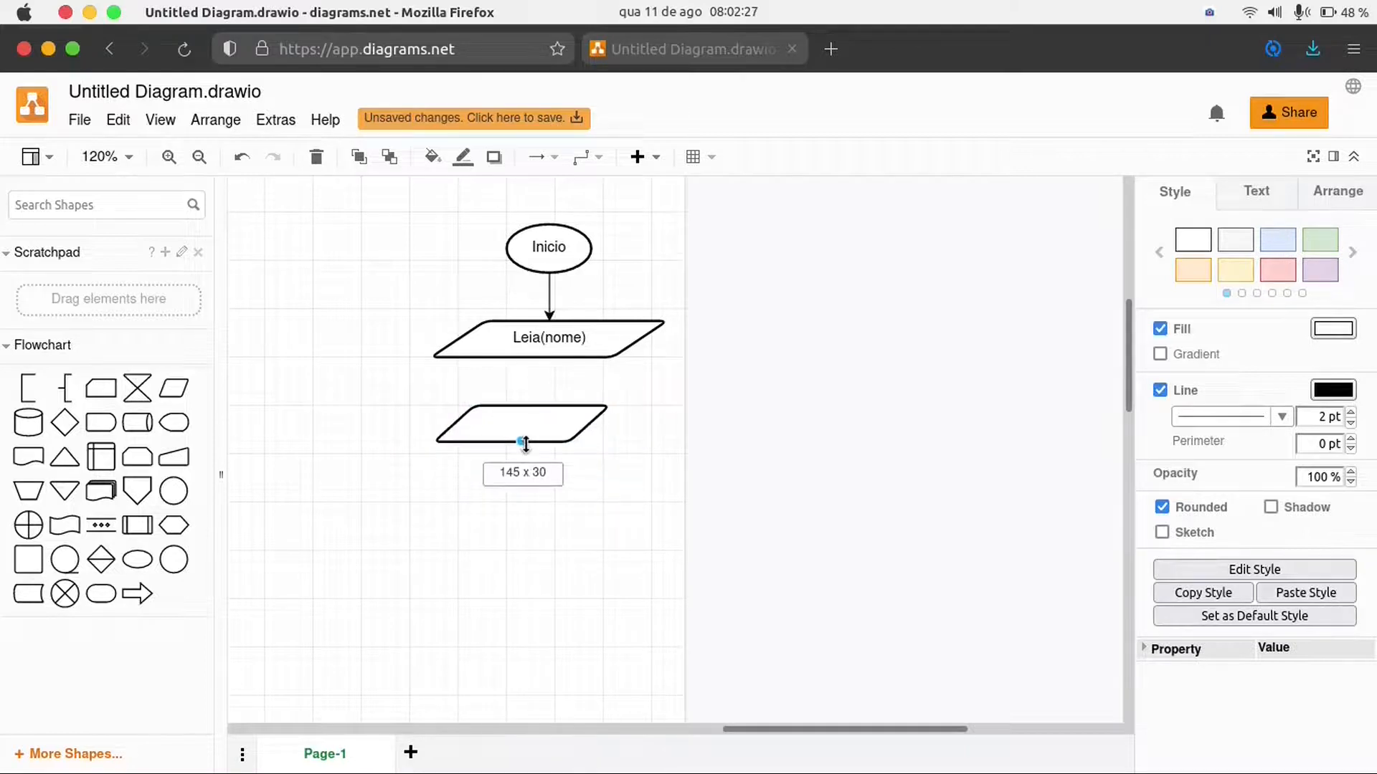
drag(616, 424, 652, 418)
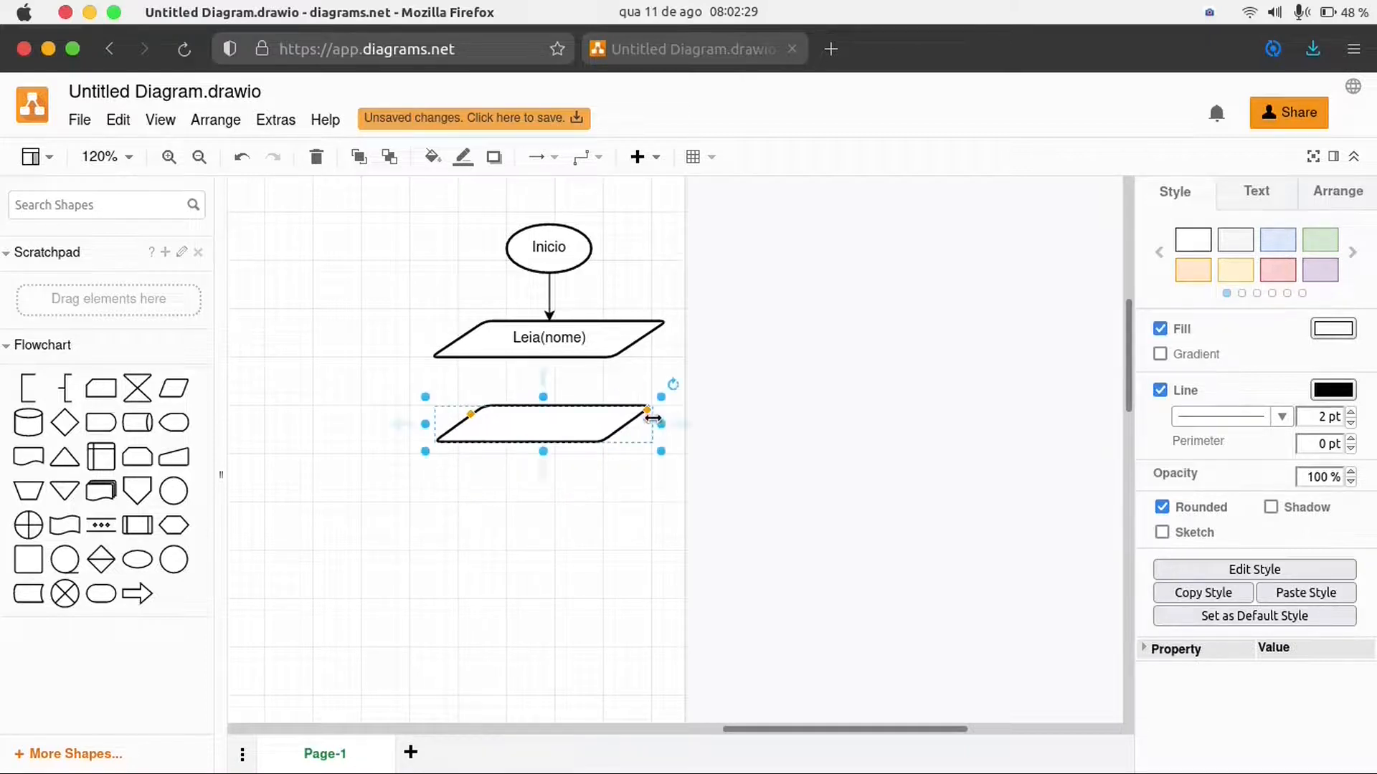
Label the new parallelogram "Leia(idade)" and centre it closely beneath the Leia(nome) parallelogram
text(Leia()
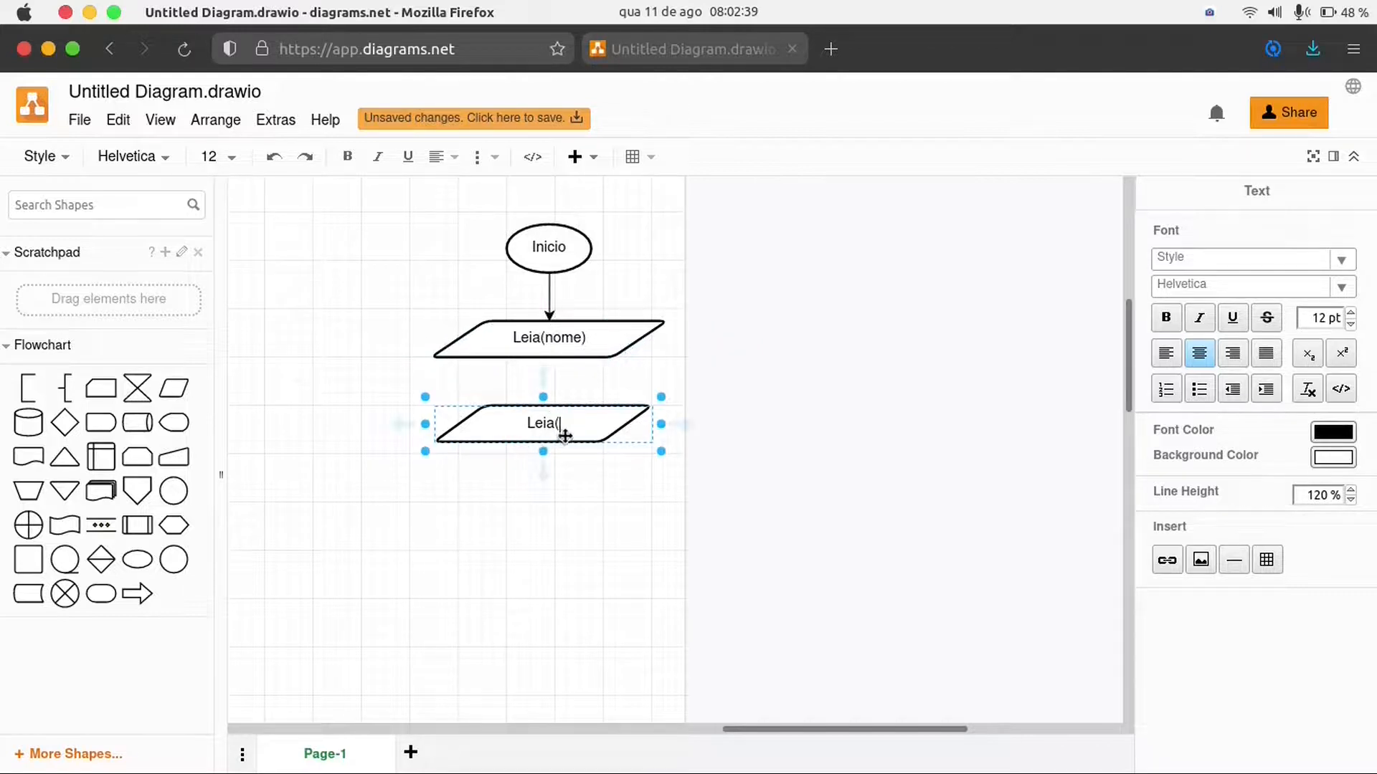
text(idade))
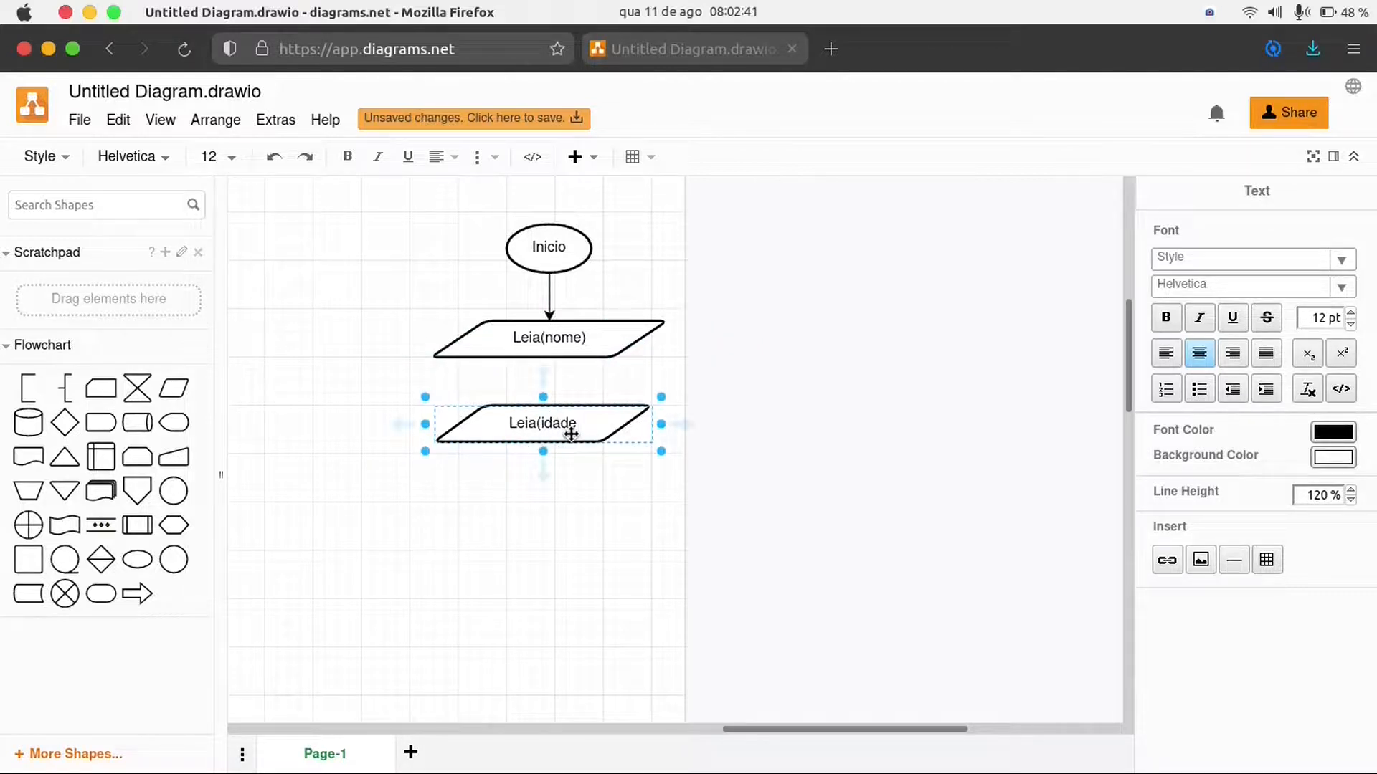
click(624, 543)
mouse_move(555, 422)
mouse_down()
mouse_move(544, 426)
mouse_move(559, 409)
mouse_up()
click(554, 536)
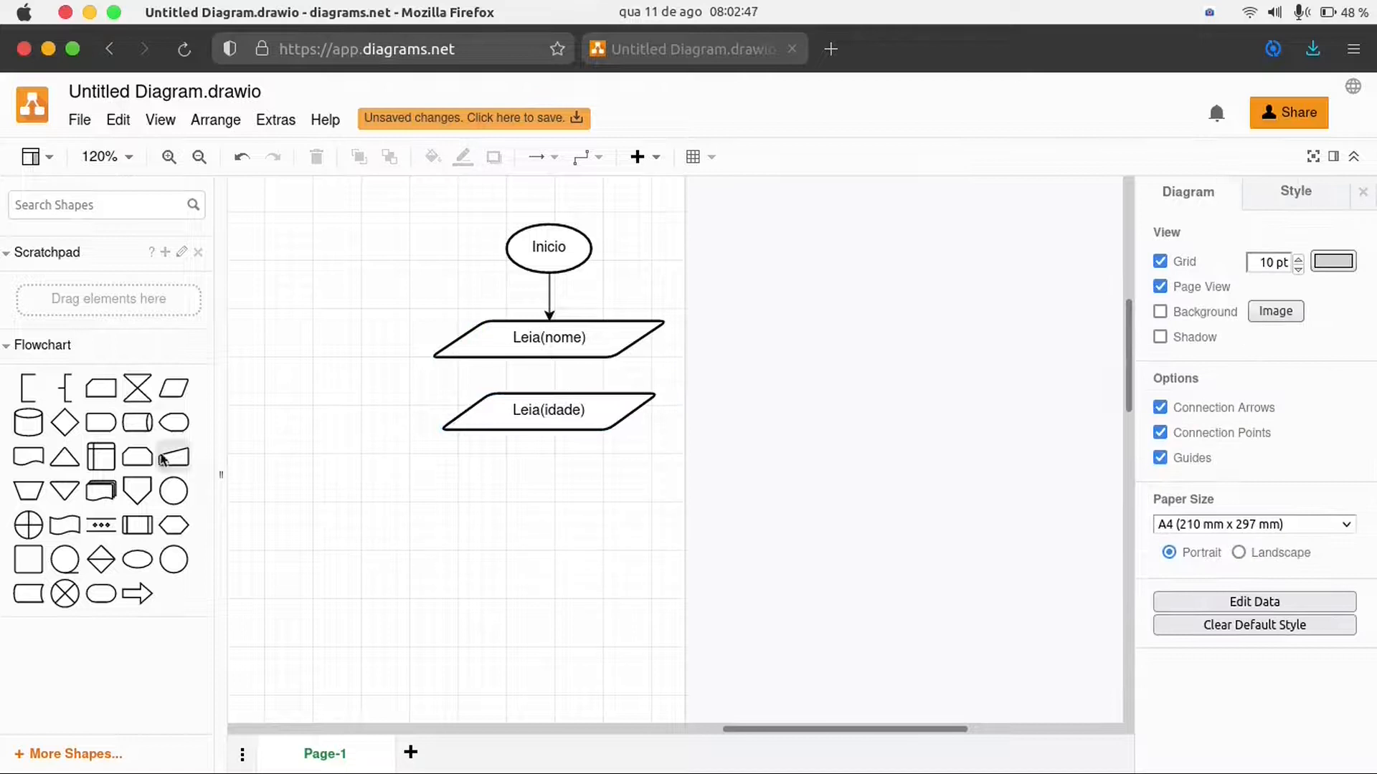
Connect Leia(nome) to Leia(idade) with an arrow, and make the Leia(idade) parallelogram slightly wider and lower
drag(549, 357, 545, 398)
click(560, 531)
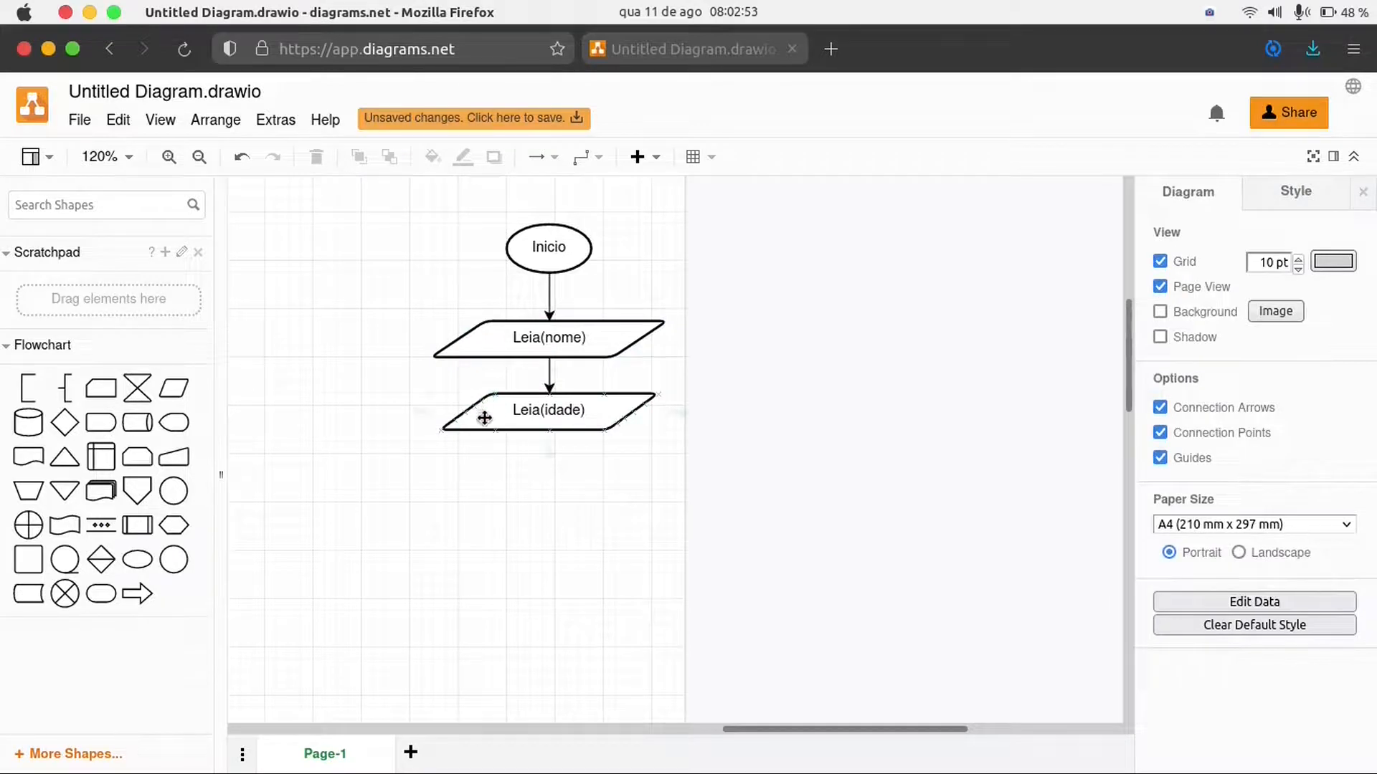
click(483, 411)
drag(432, 414, 425, 414)
drag(515, 414, 519, 426)
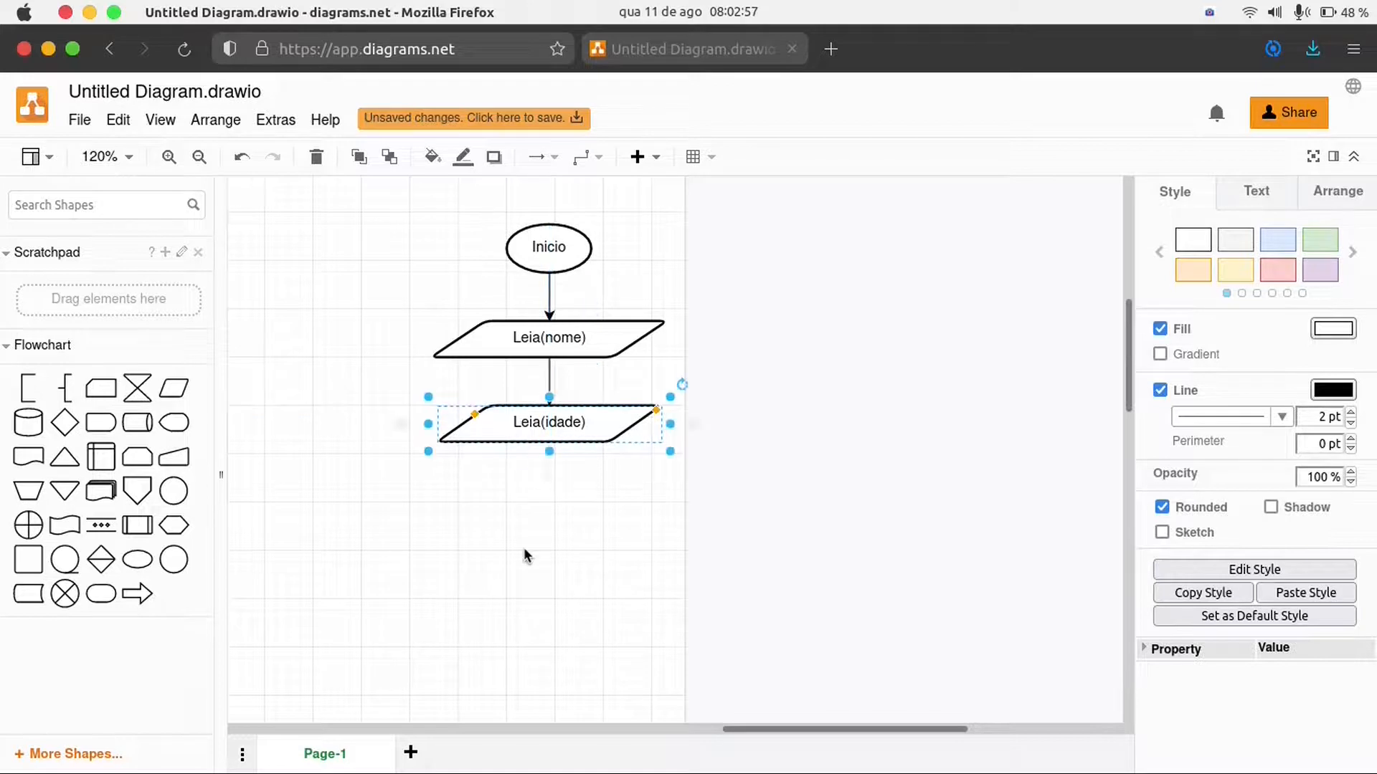
click(528, 556)
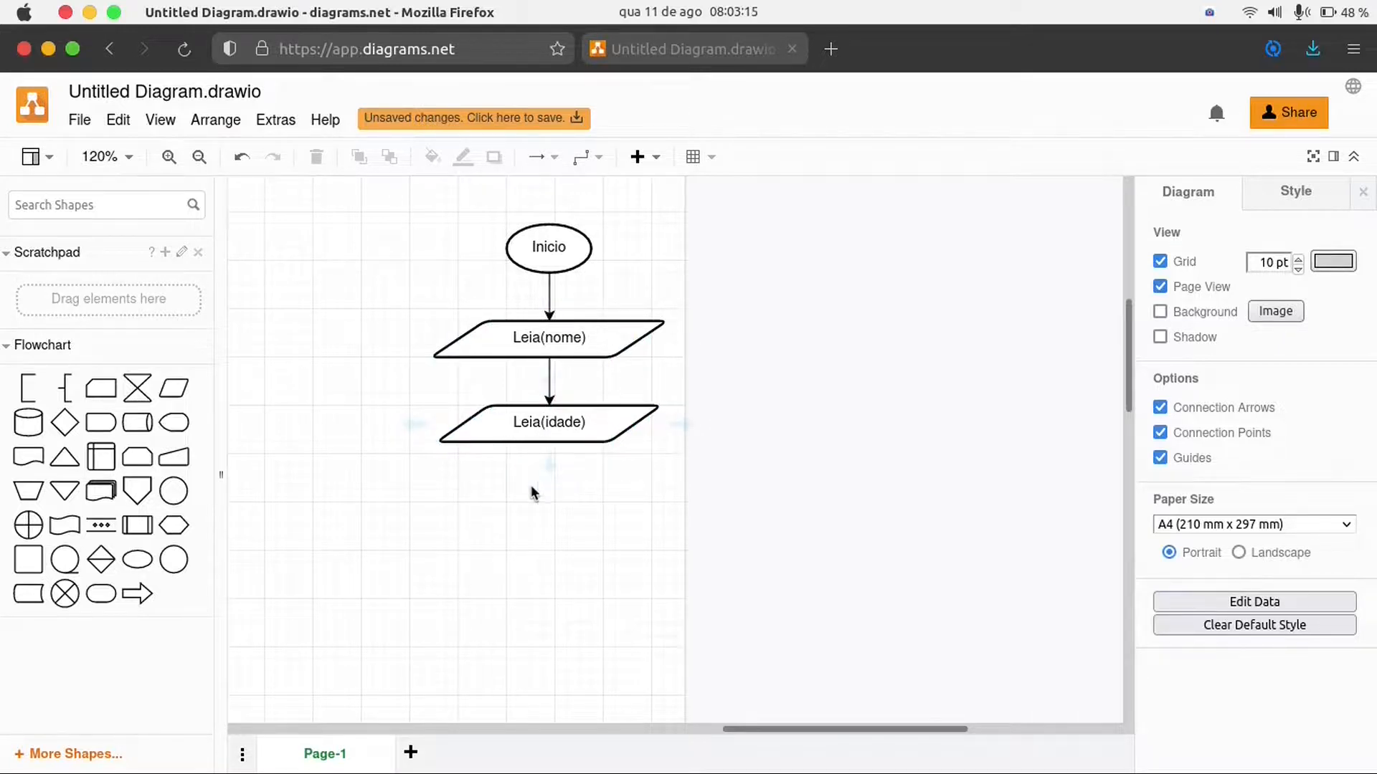
Add a third parallelogram below Leia(idade), stretched wider than the two above and reduced in height
drag(174, 388, 390, 523)
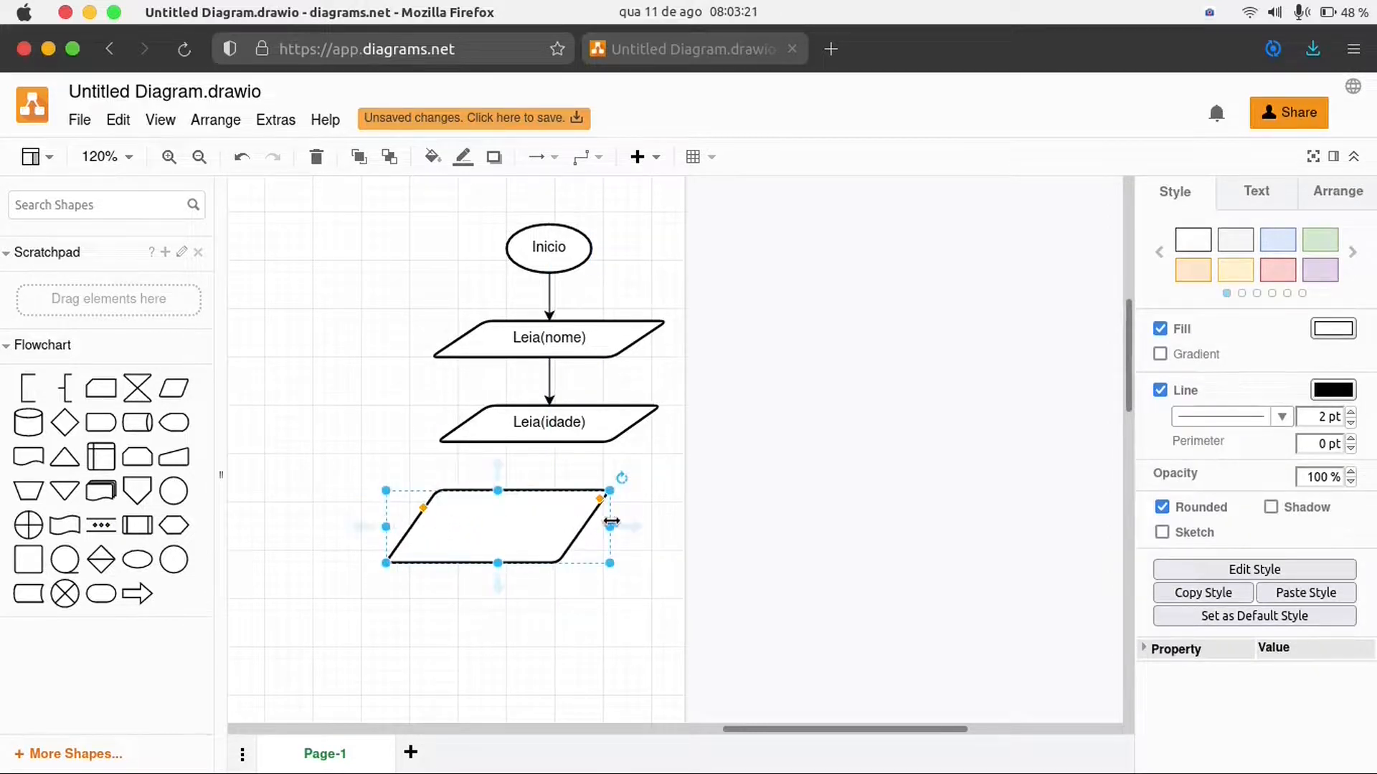
drag(672, 526, 674, 526)
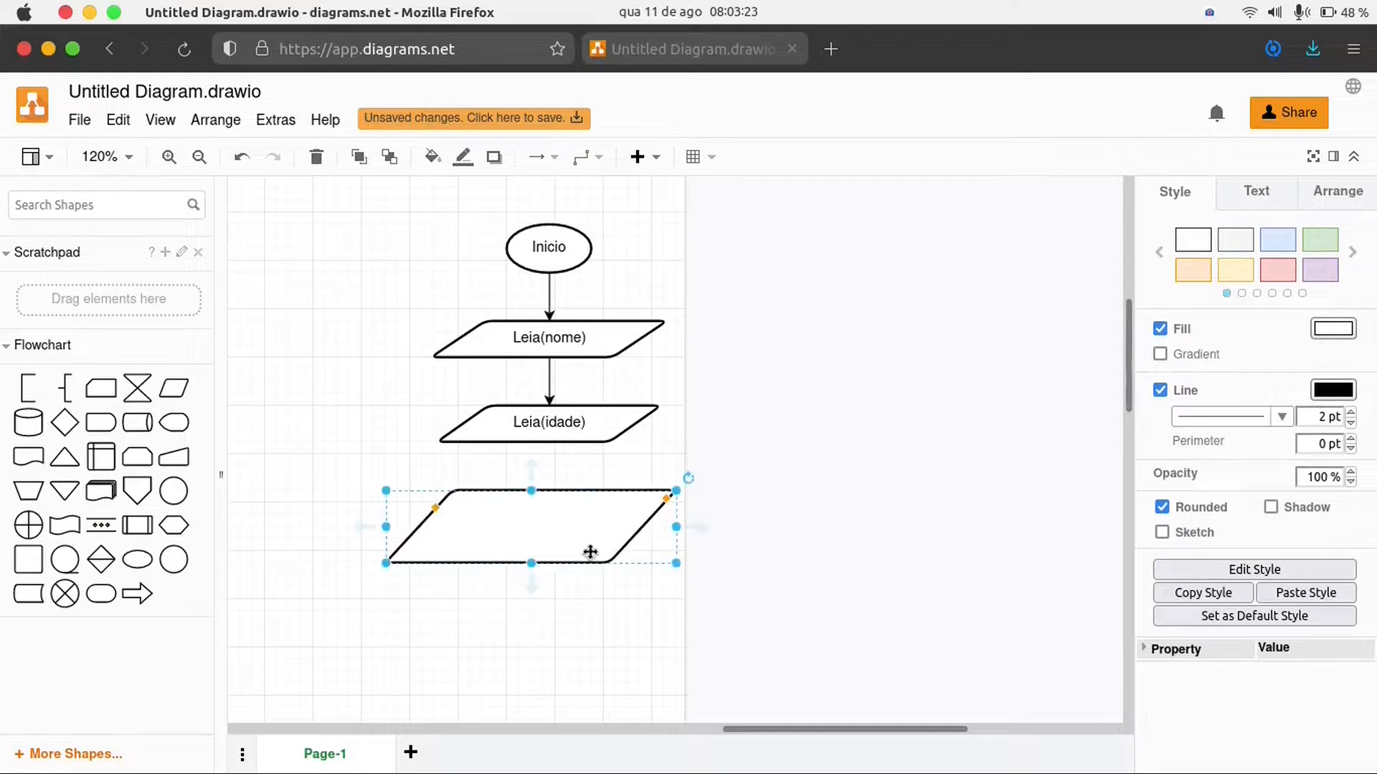
drag(529, 563, 538, 531)
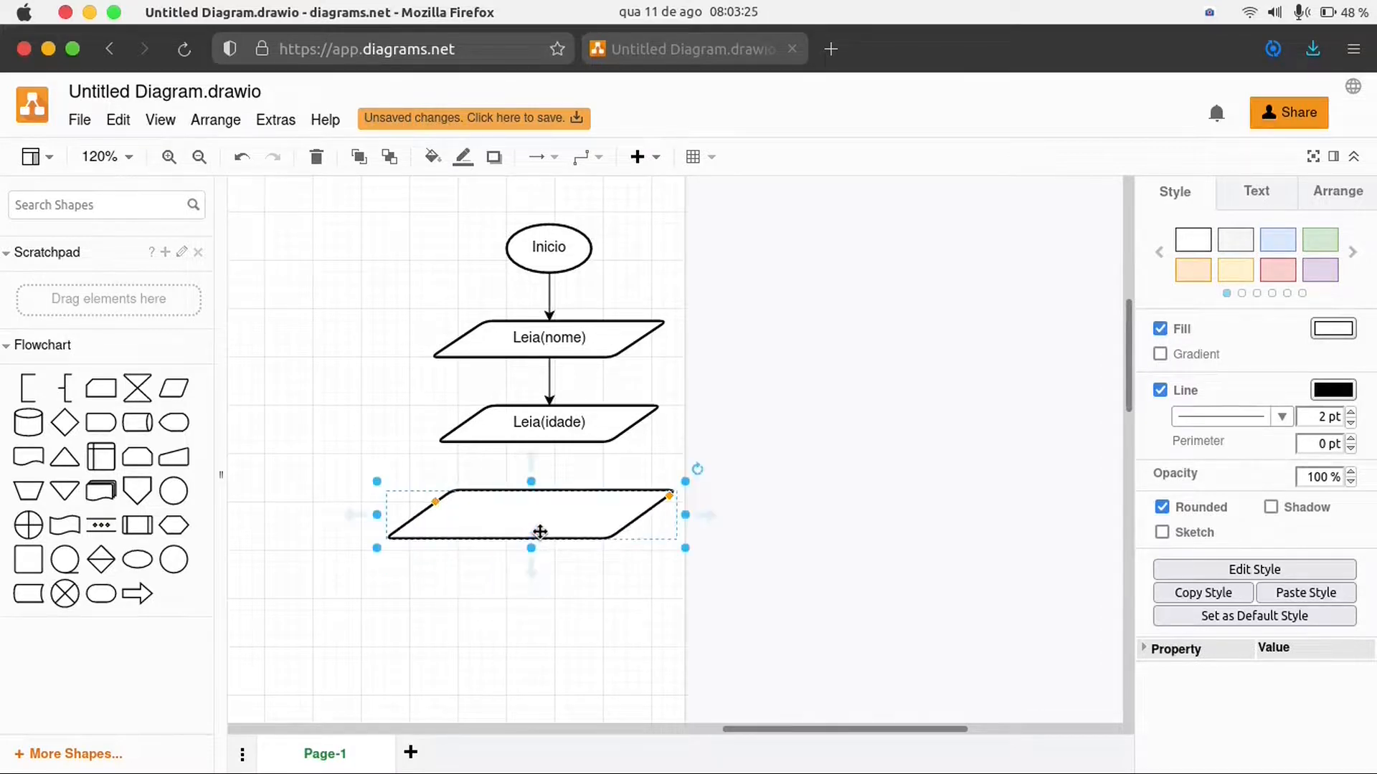